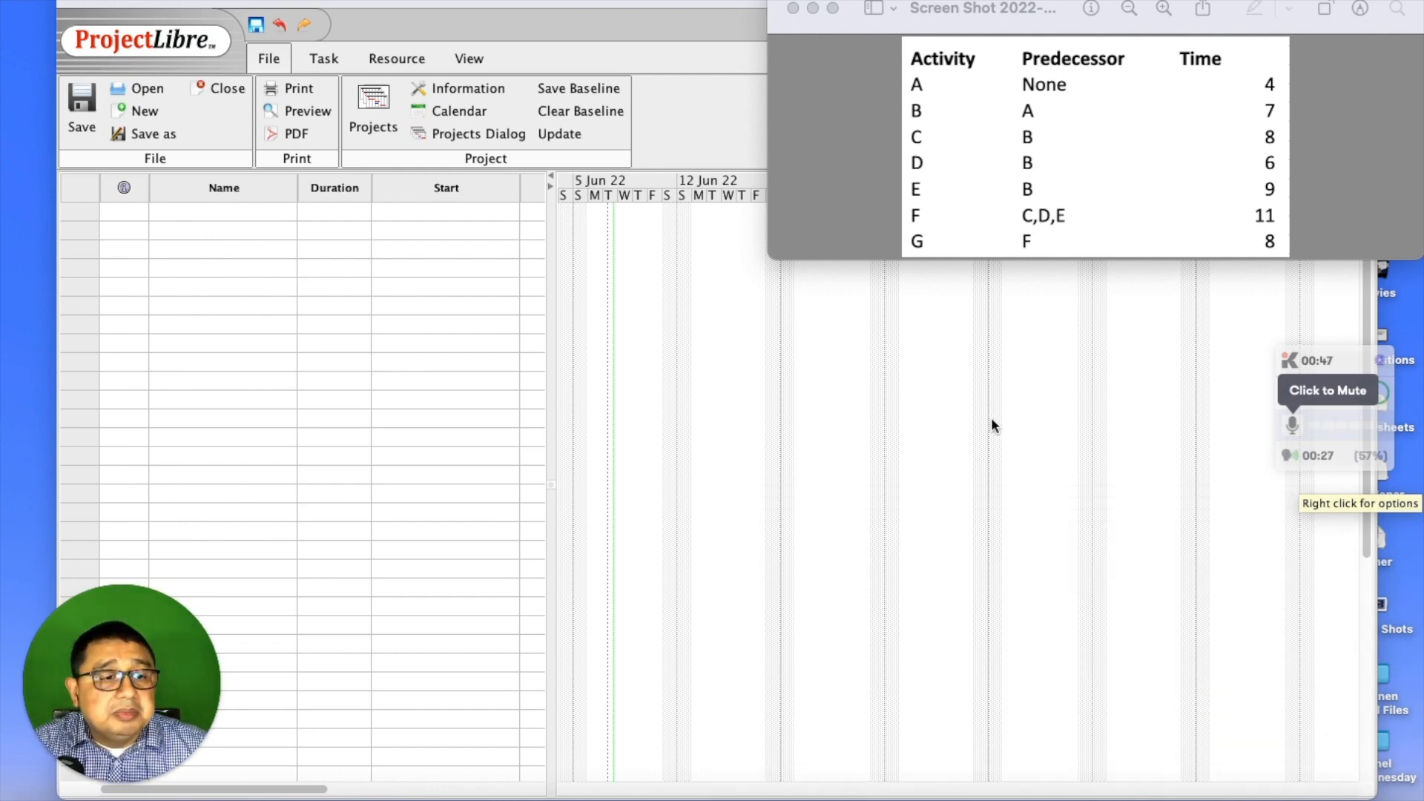
# - Bring the empty TEST project forward by selecting the first Name cell of its task table
pyautogui.click(270, 213)
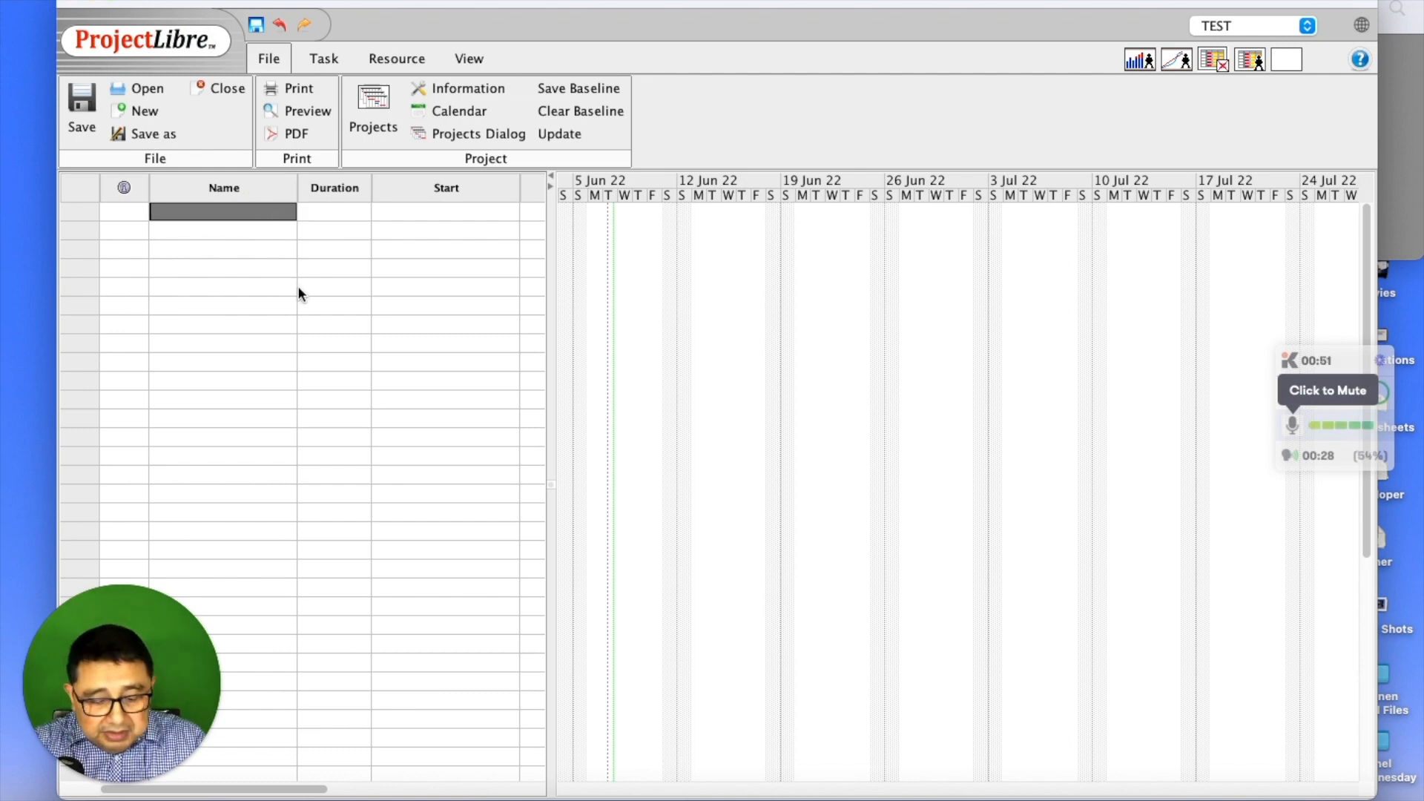
# - Enter tasks A, B, C and D in the first four Name rows
pyautogui.write('A')
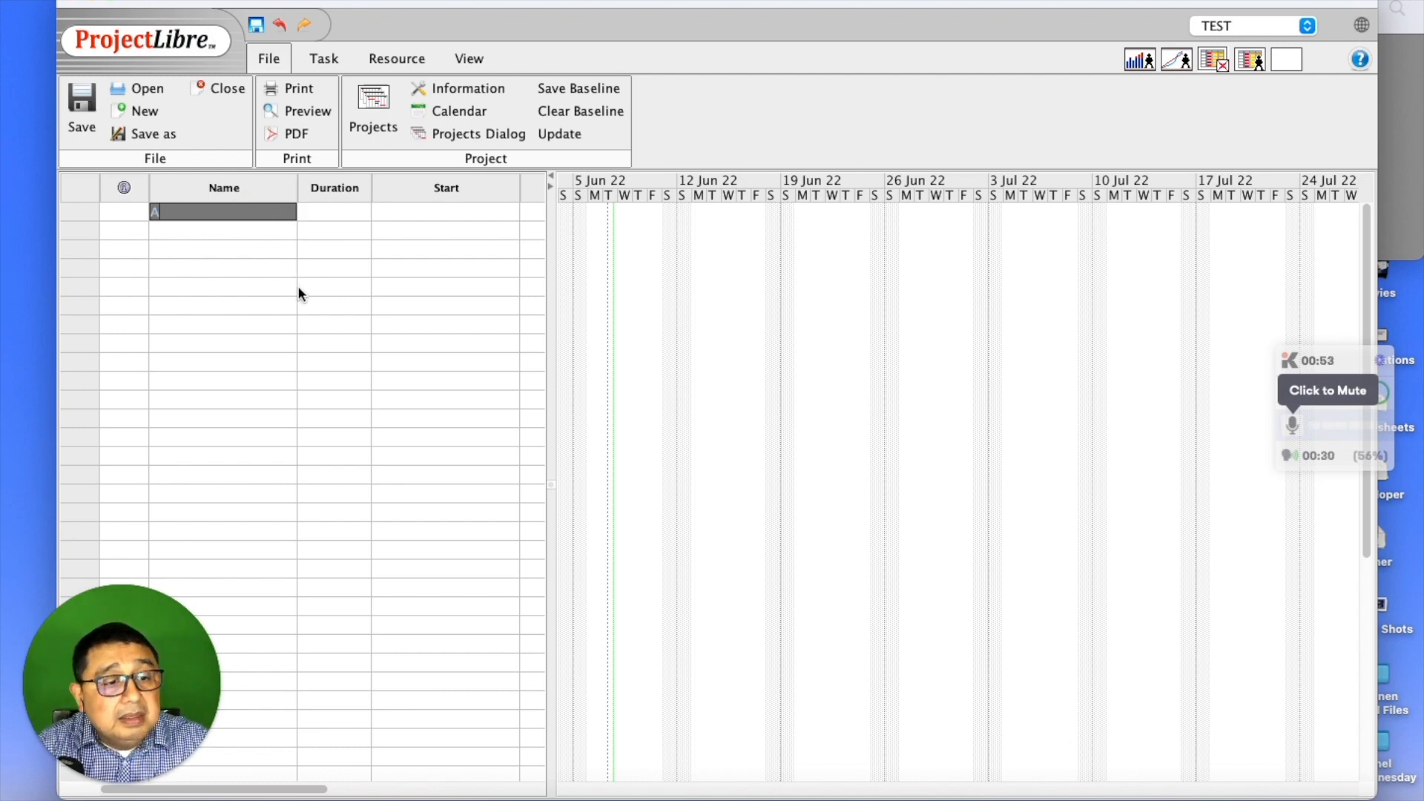
pyautogui.press('Return')
pyautogui.write('B')
pyautogui.press('Return')
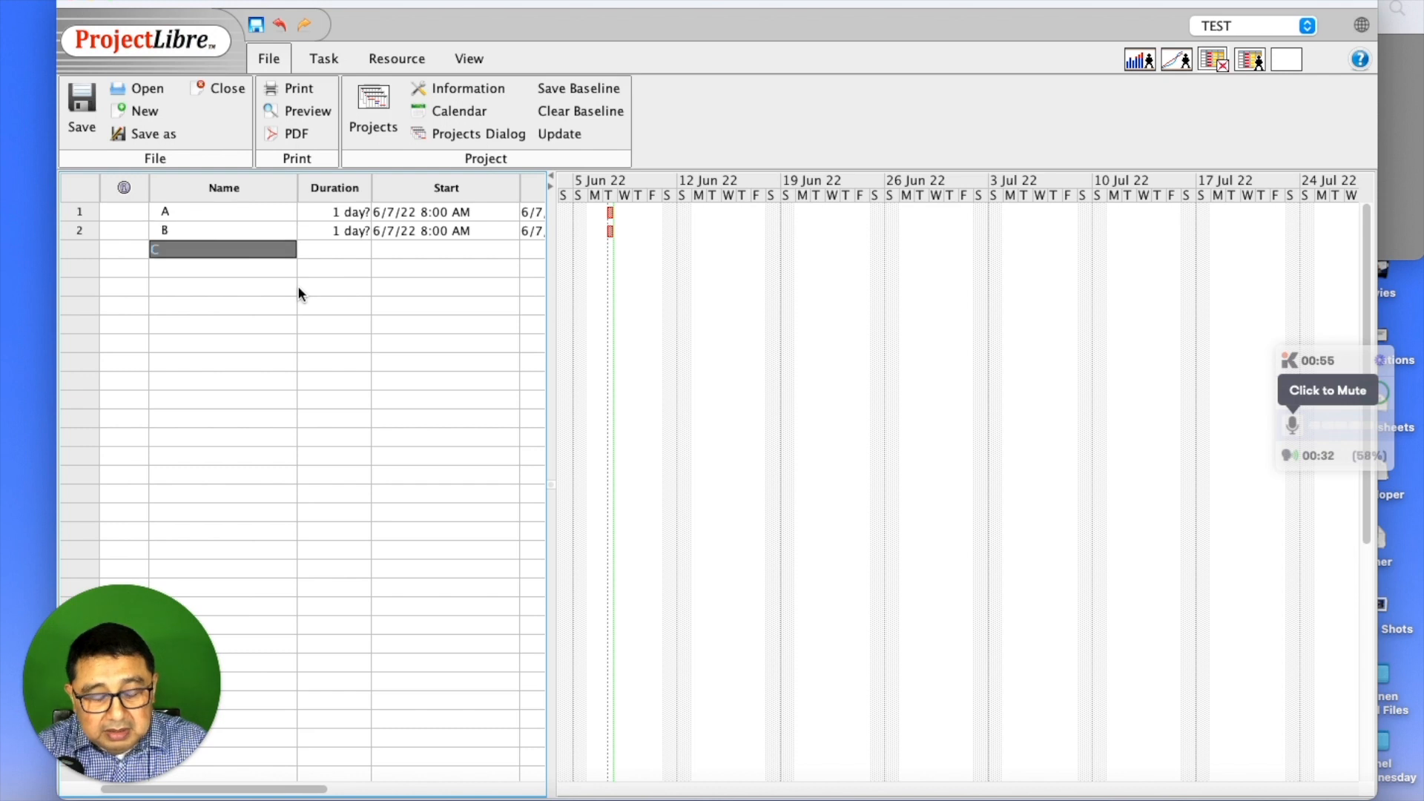
pyautogui.write('C')
pyautogui.press('Return')
pyautogui.write('D')
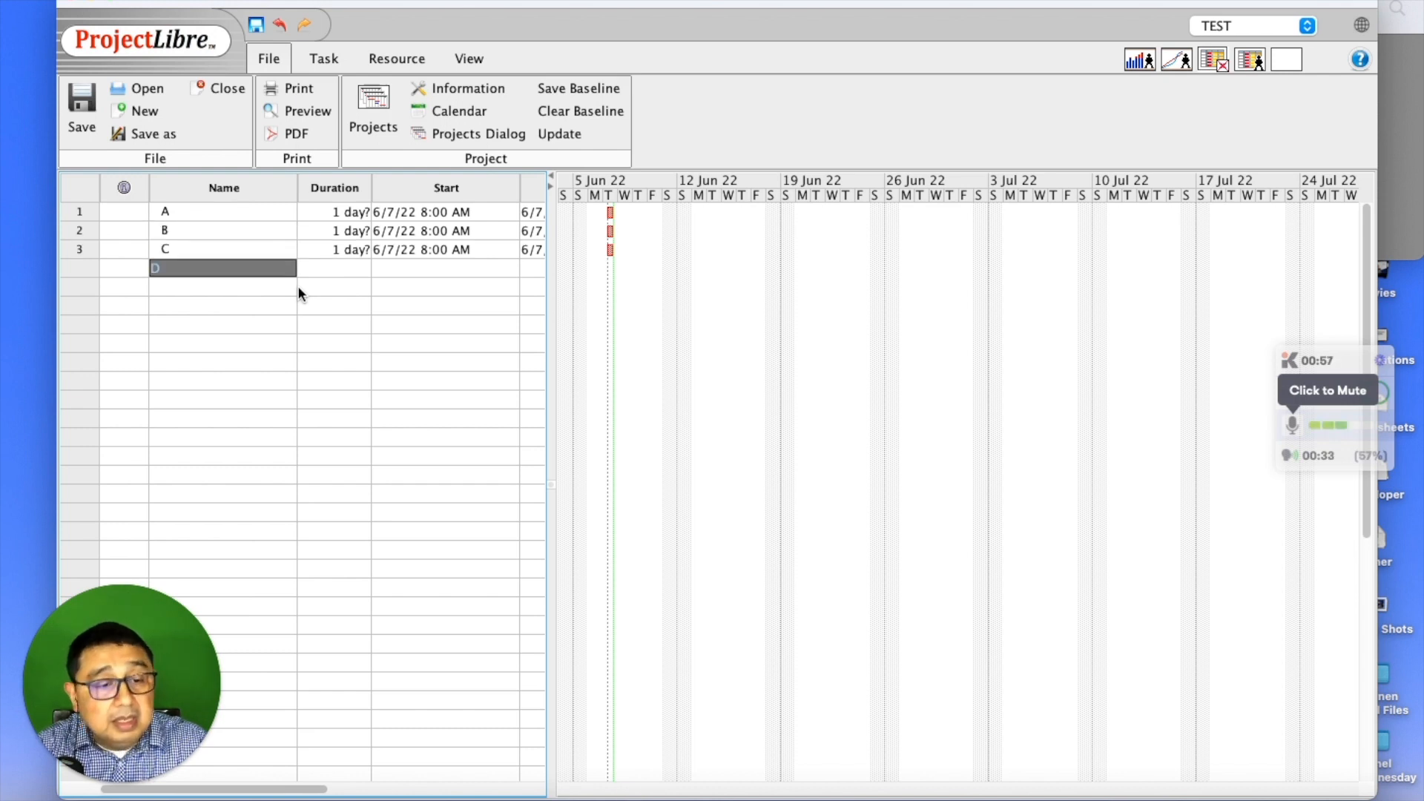
pyautogui.press('Return')
# - Enter tasks E, F and G, then bring the activity table screenshot into view
pyautogui.write('EF')
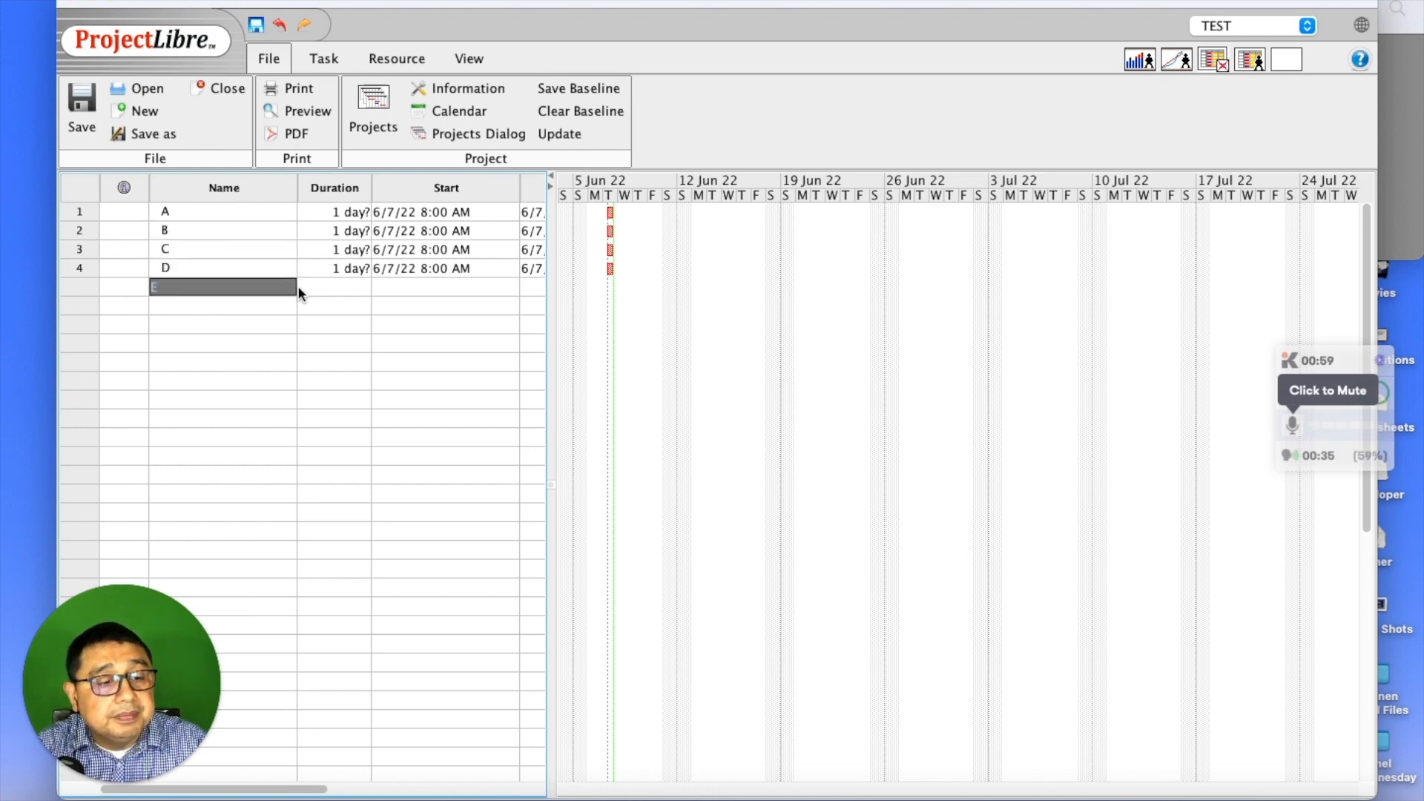
pyautogui.press('Return')
pyautogui.write('F')
pyautogui.press('Return')
pyautogui.write('G')
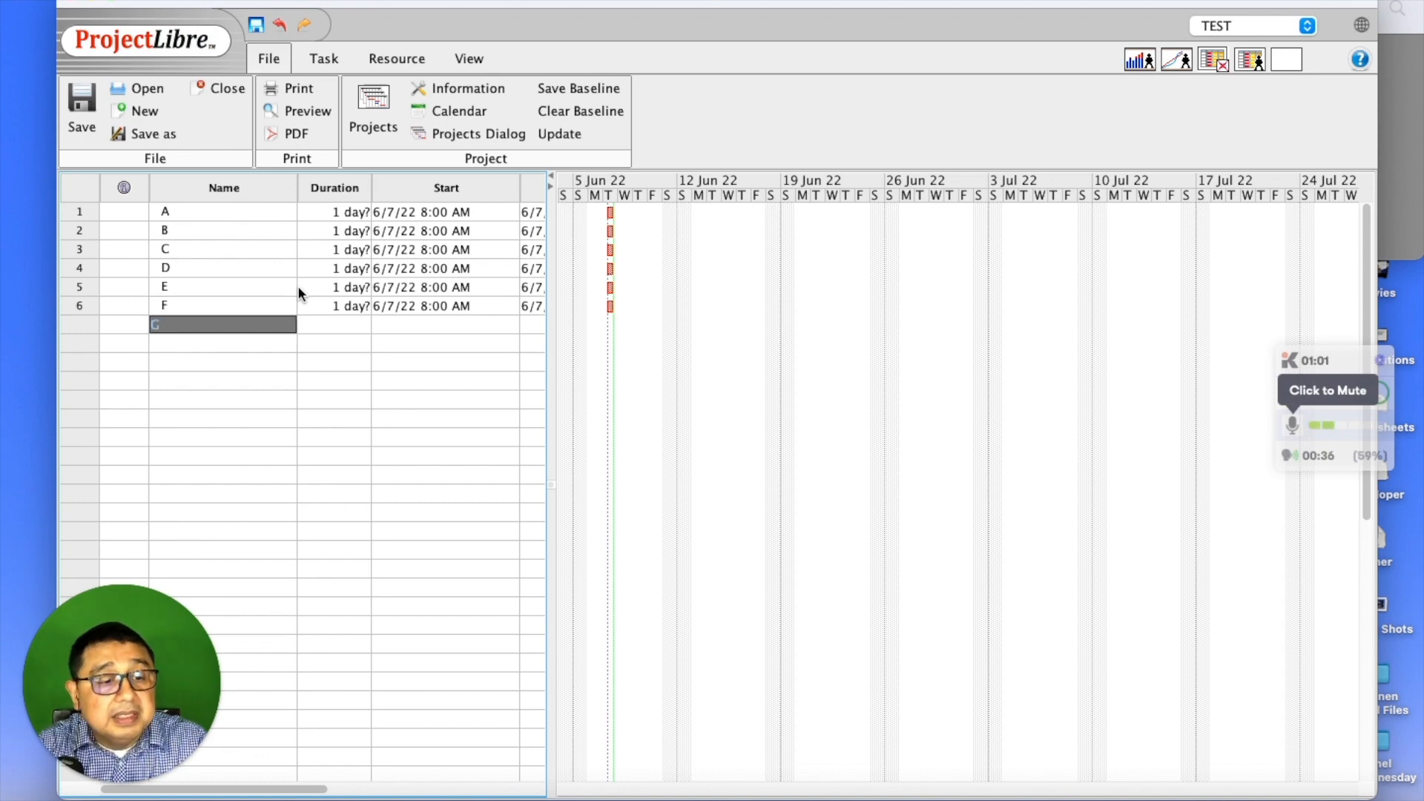
pyautogui.press('Return')
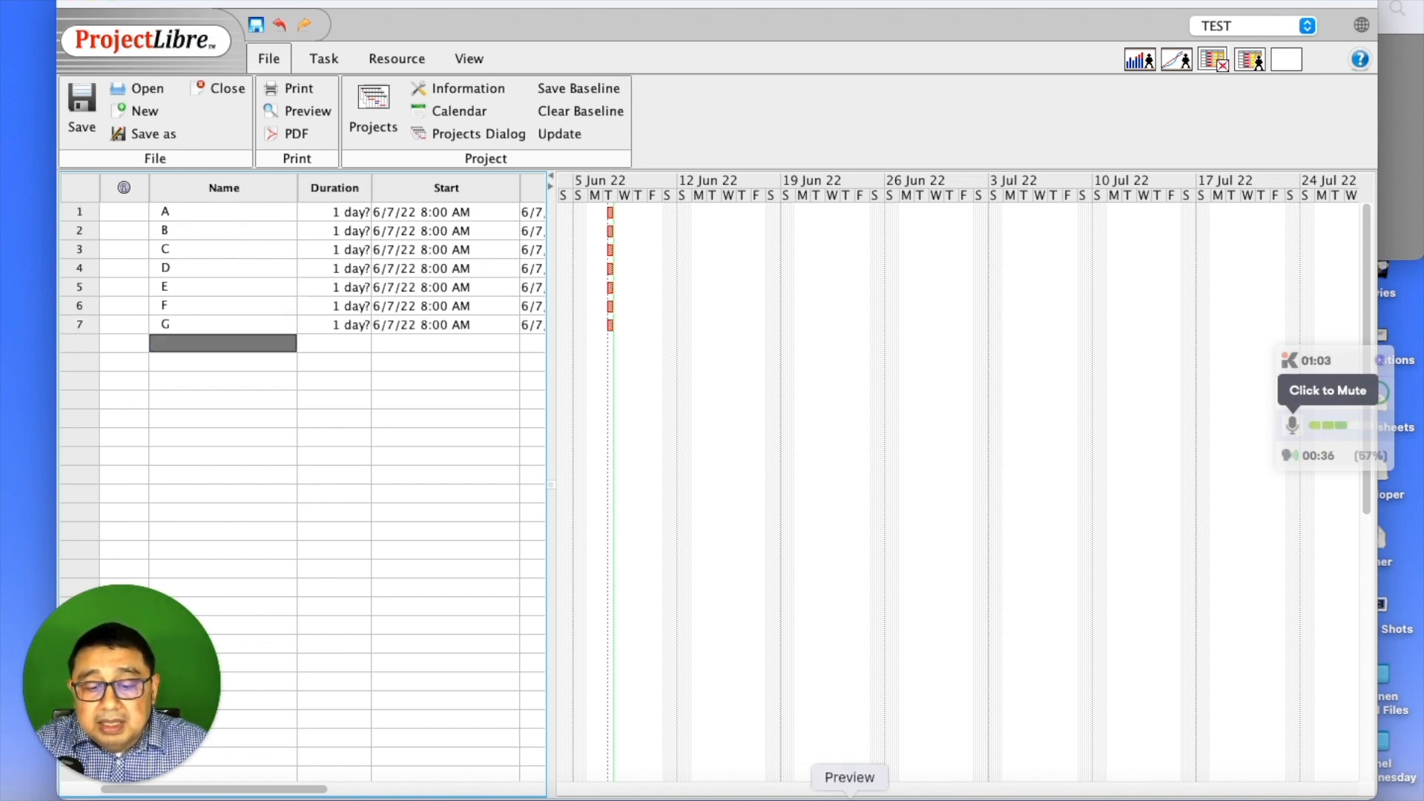
pyautogui.click(849, 797)
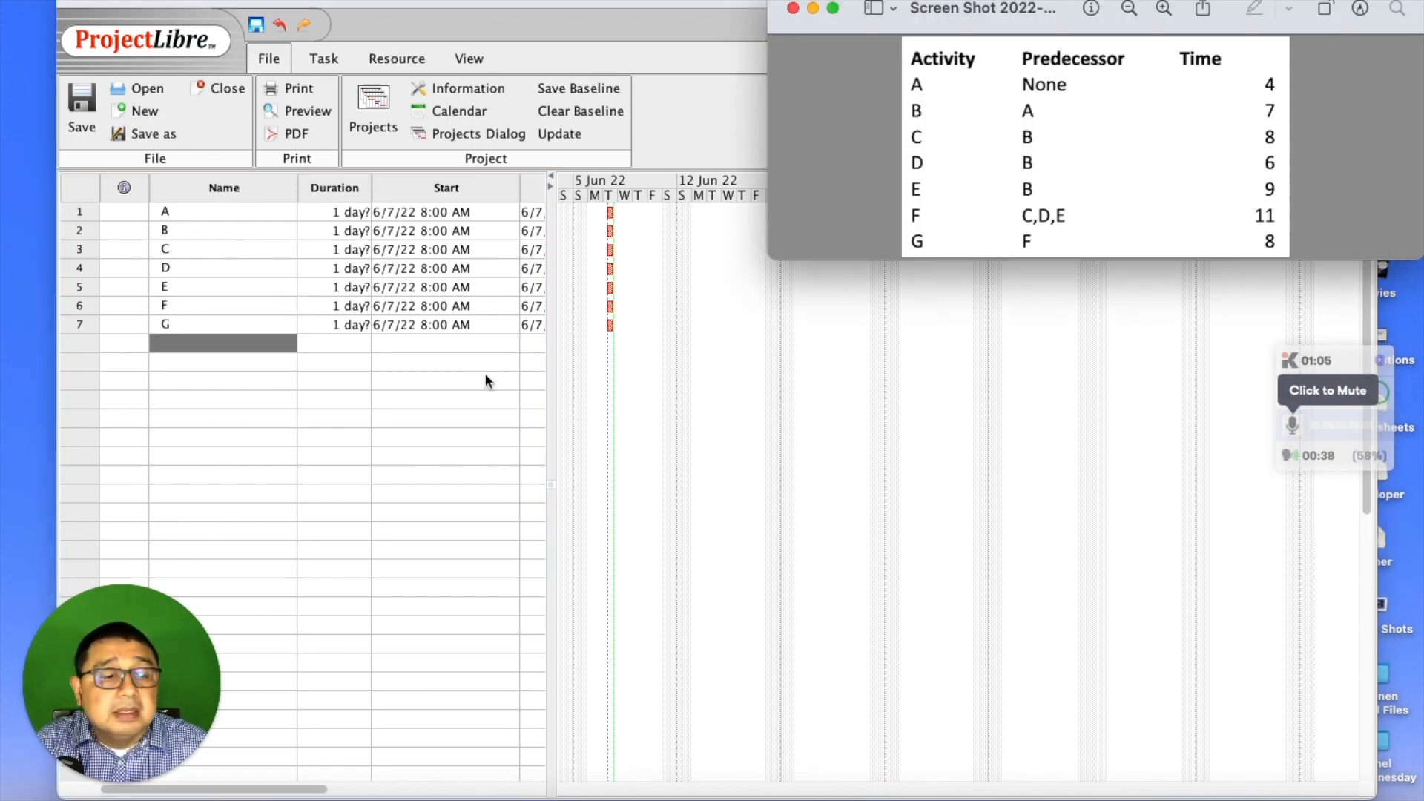
# - Set durations of A to 4, B to 7, C to 8 and D to 6 days
pyautogui.doubleClick(327, 216)
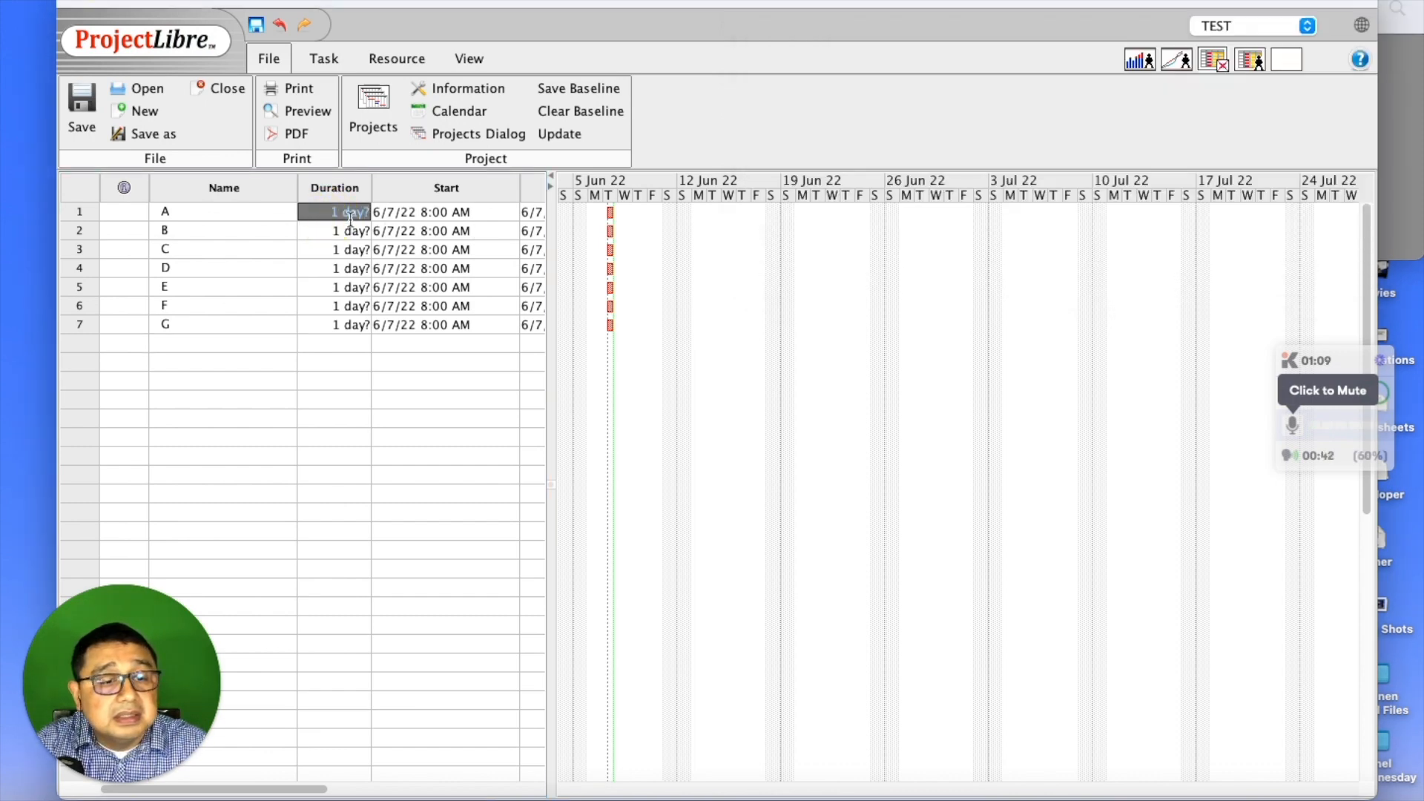
pyautogui.write('4')
pyautogui.press('Return')
pyautogui.write('7')
pyautogui.press('Return')
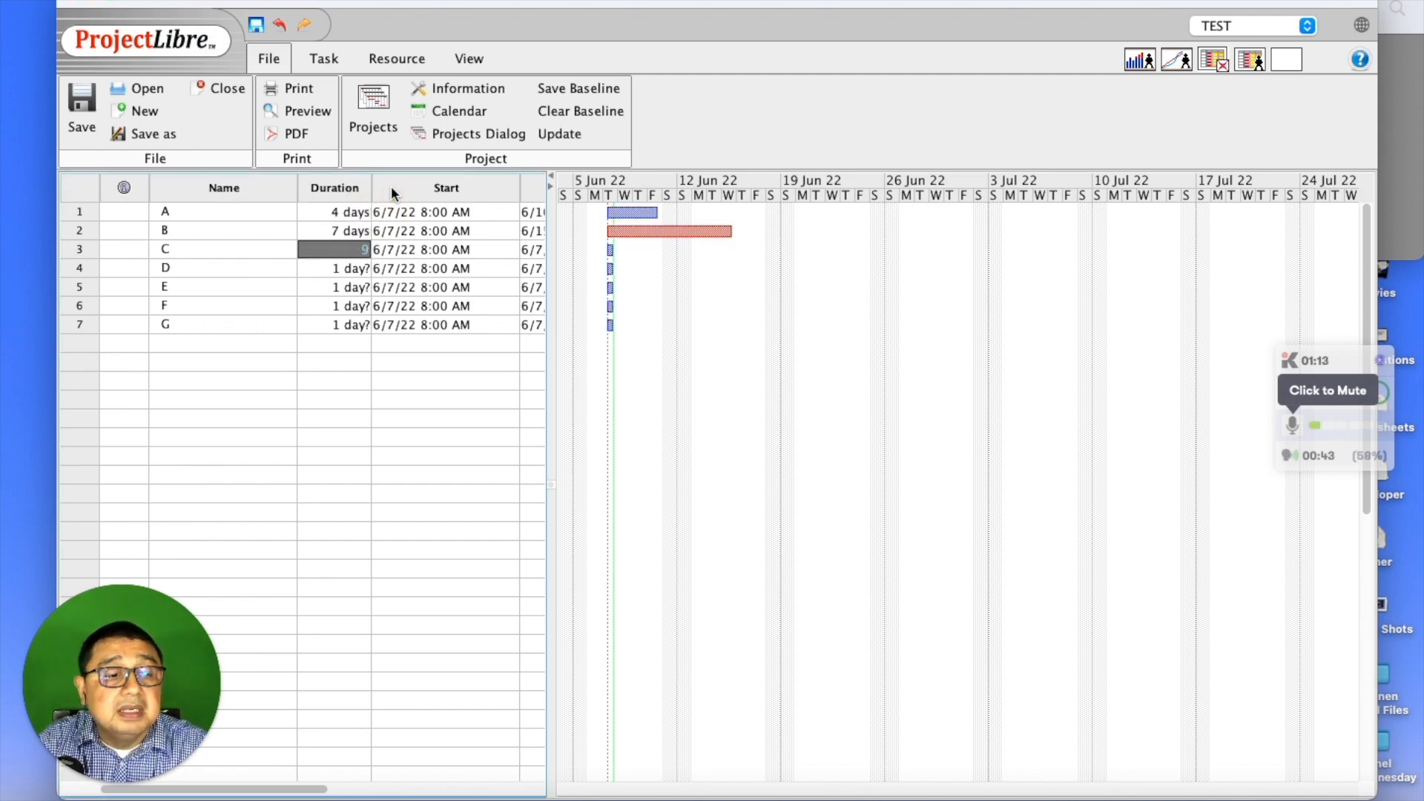
pyautogui.write('9')
pyautogui.press('BackSpace')
pyautogui.write('8')
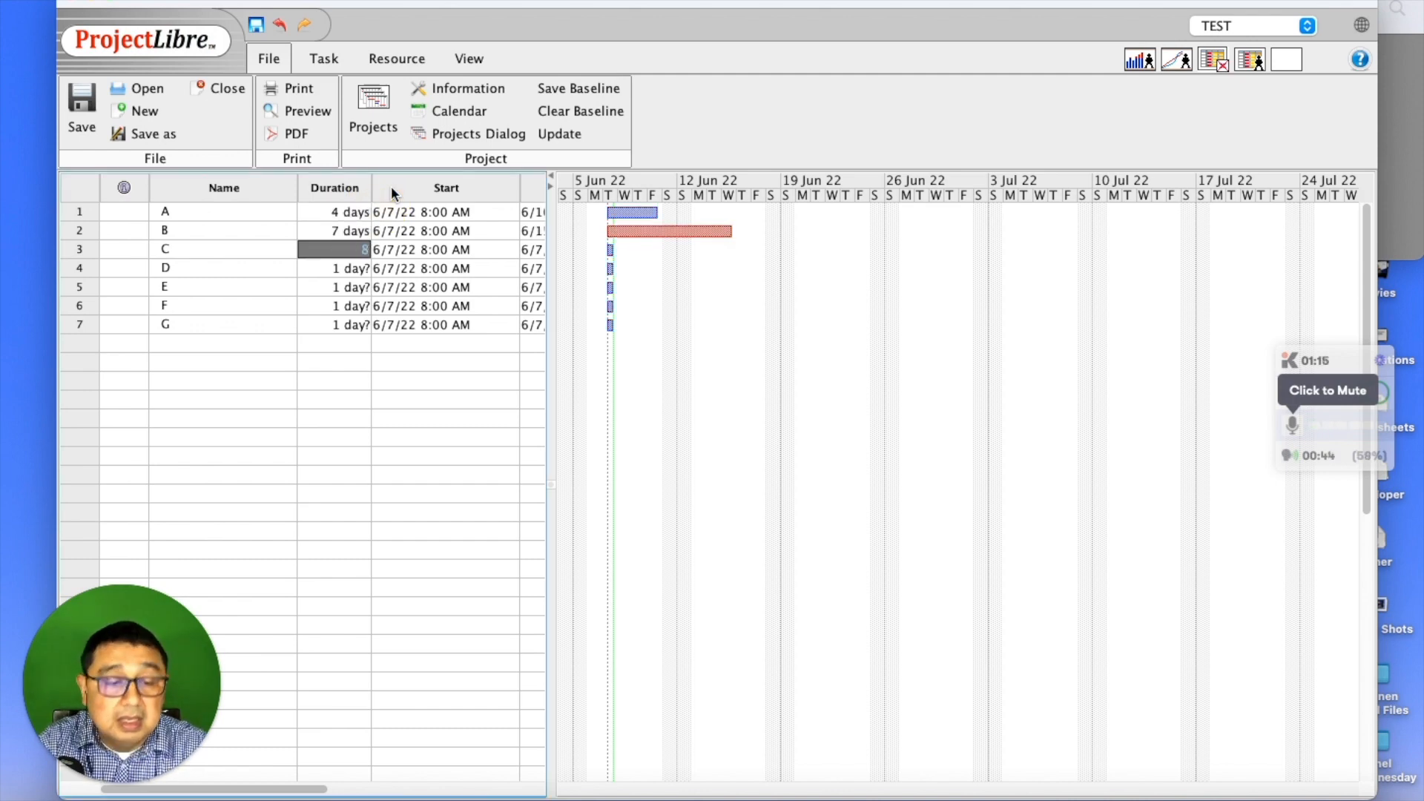
pyautogui.press('Return')
pyautogui.write('7')
pyautogui.press('Return')
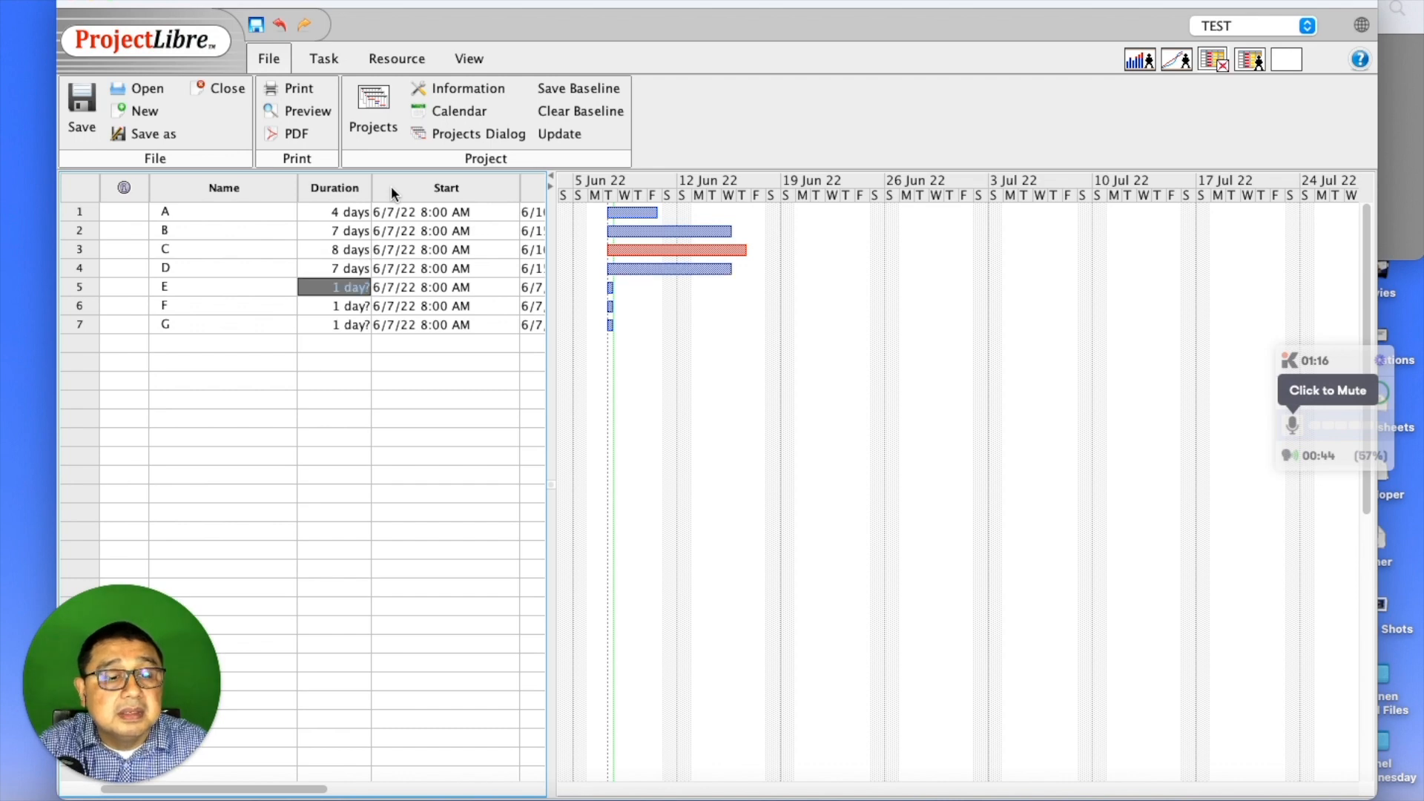
pyautogui.doubleClick(317, 267)
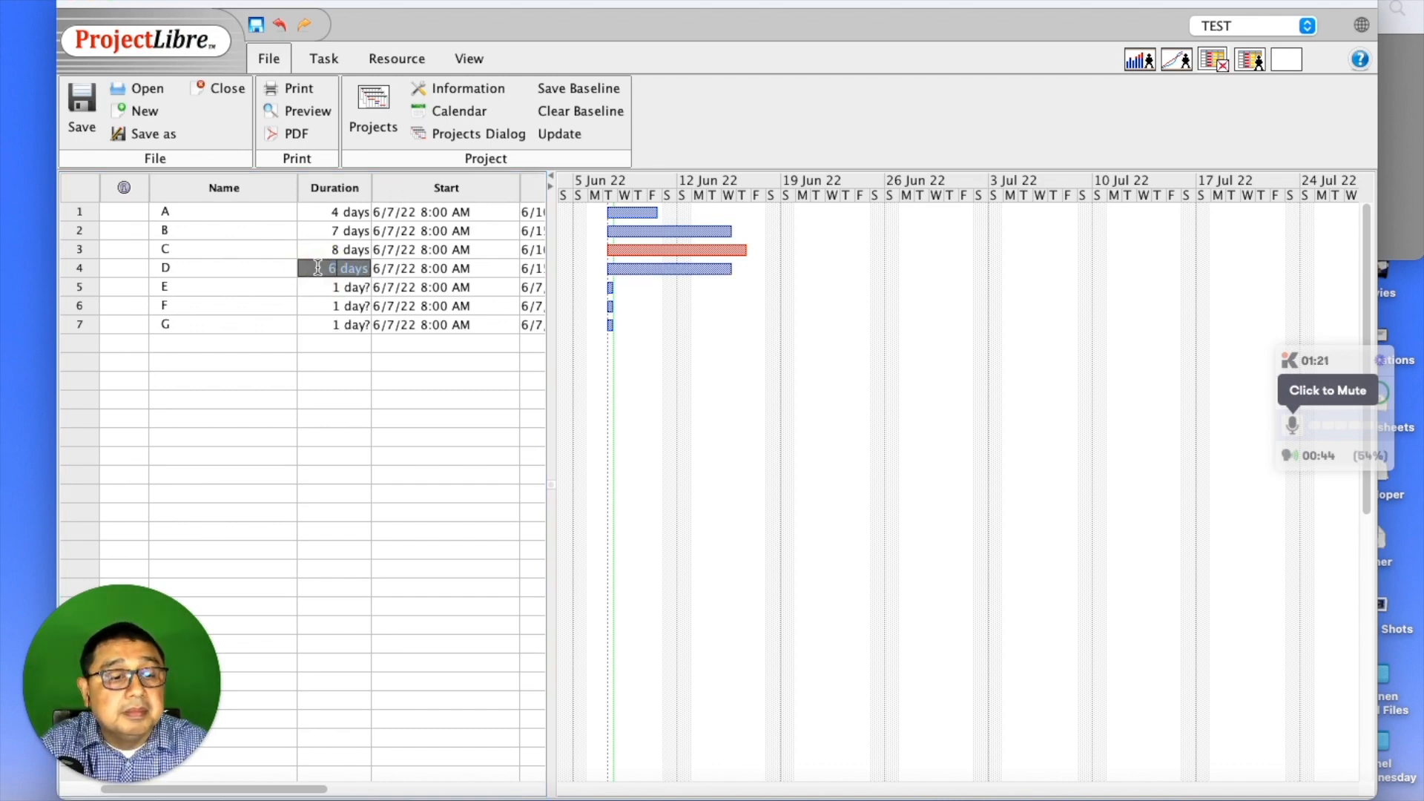
pyautogui.press('Return')
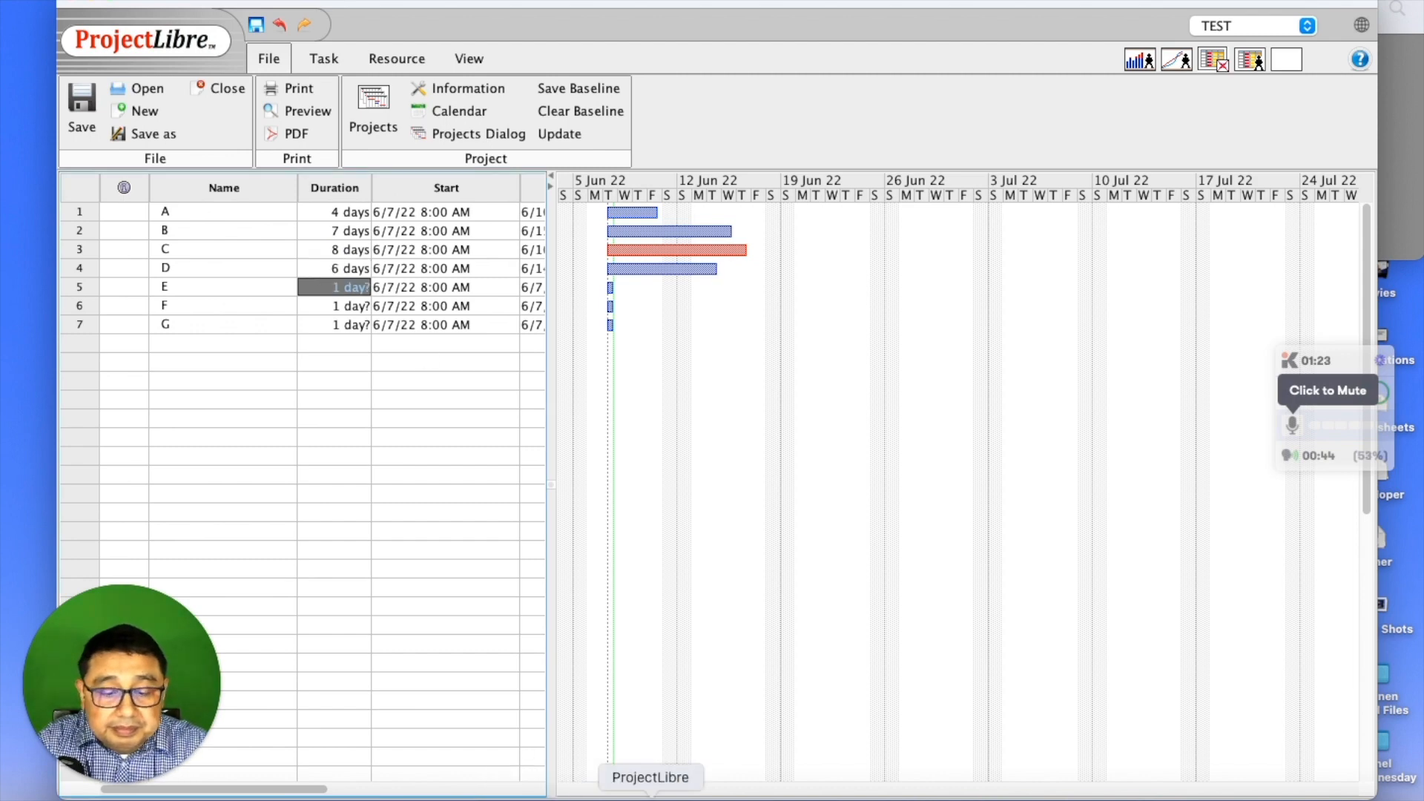
# - After rechecking the activity table, set E to 9, F to 11 and G to 8 days
pyautogui.click(849, 797)
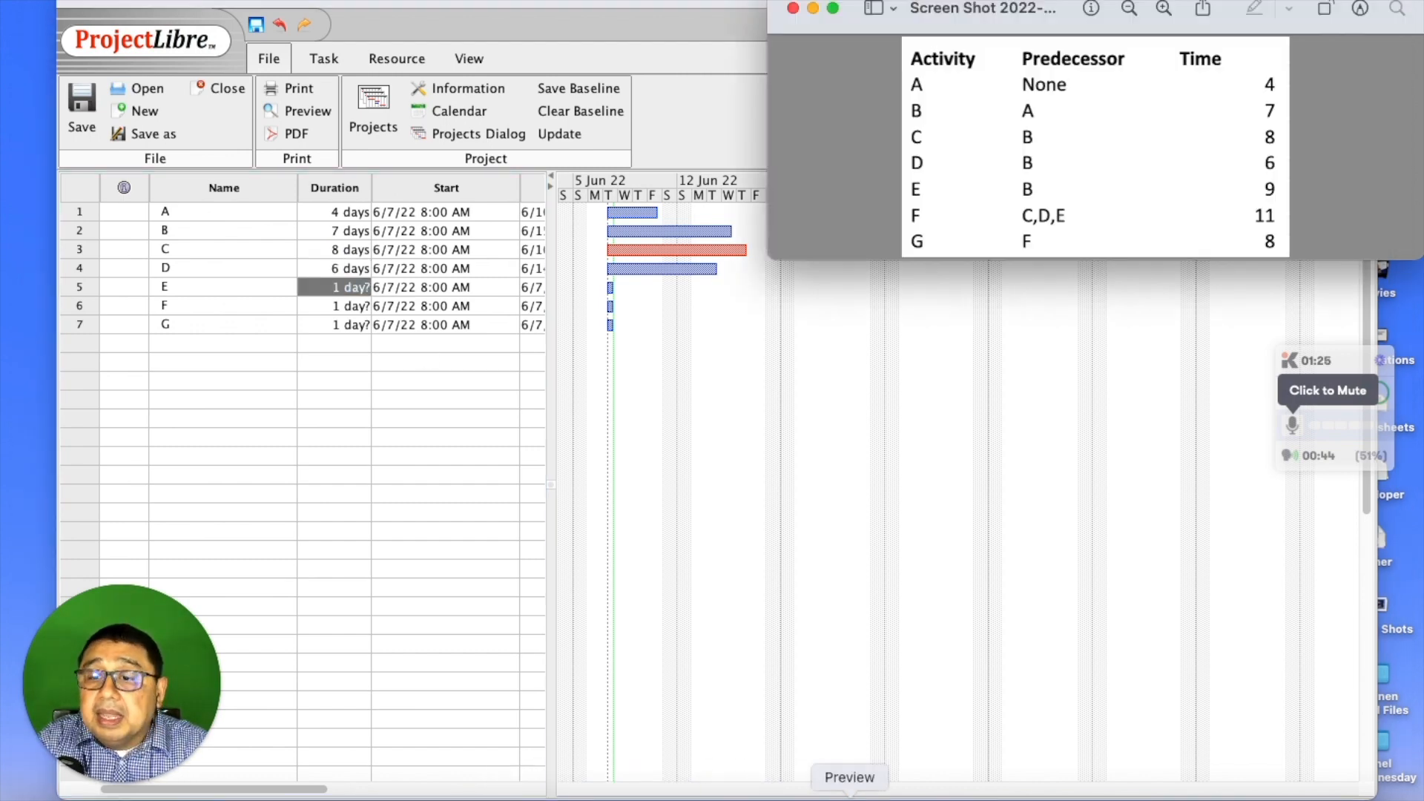
pyautogui.click(305, 292)
pyautogui.doubleClick(326, 283)
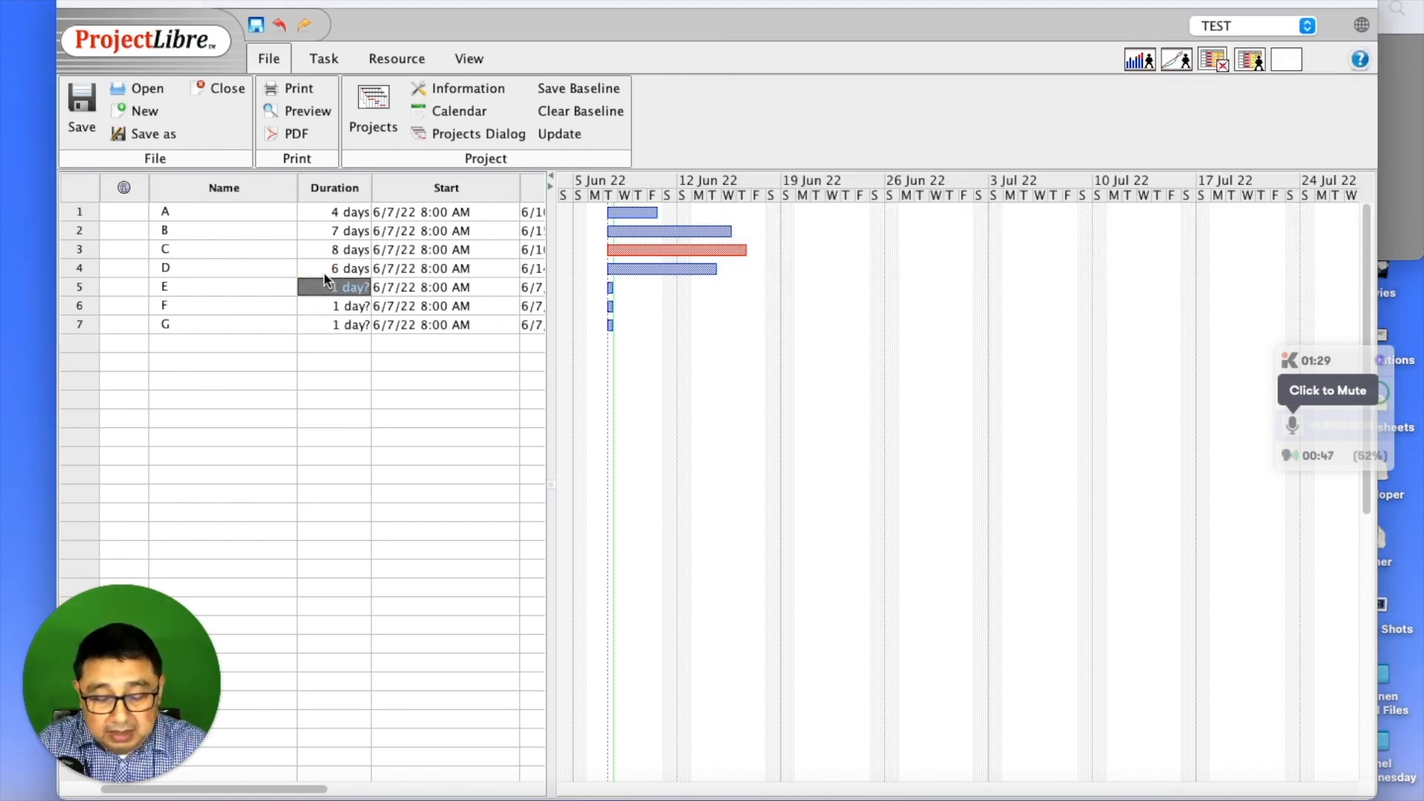
pyautogui.write('9')
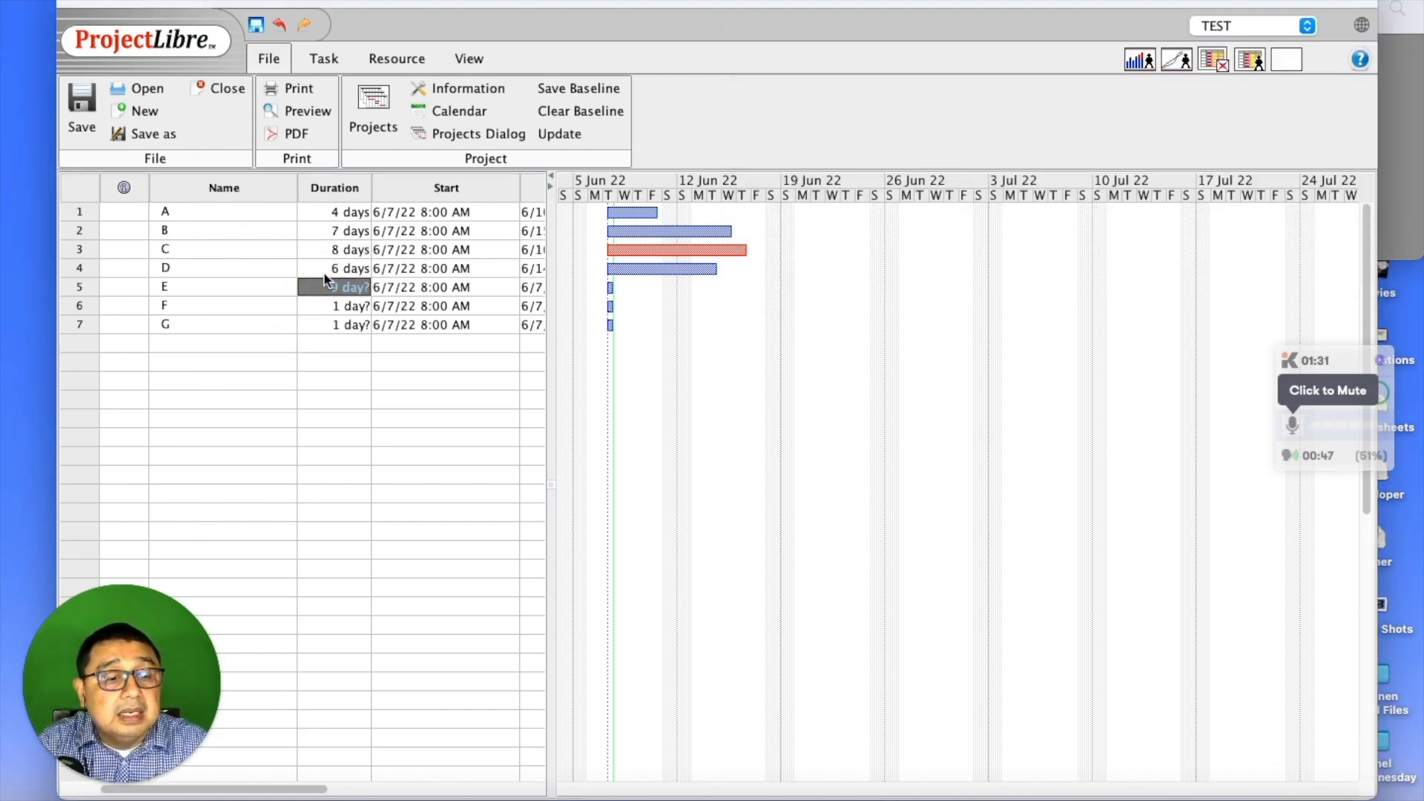
pyautogui.press('Return')
pyautogui.write('11')
pyautogui.press('Return')
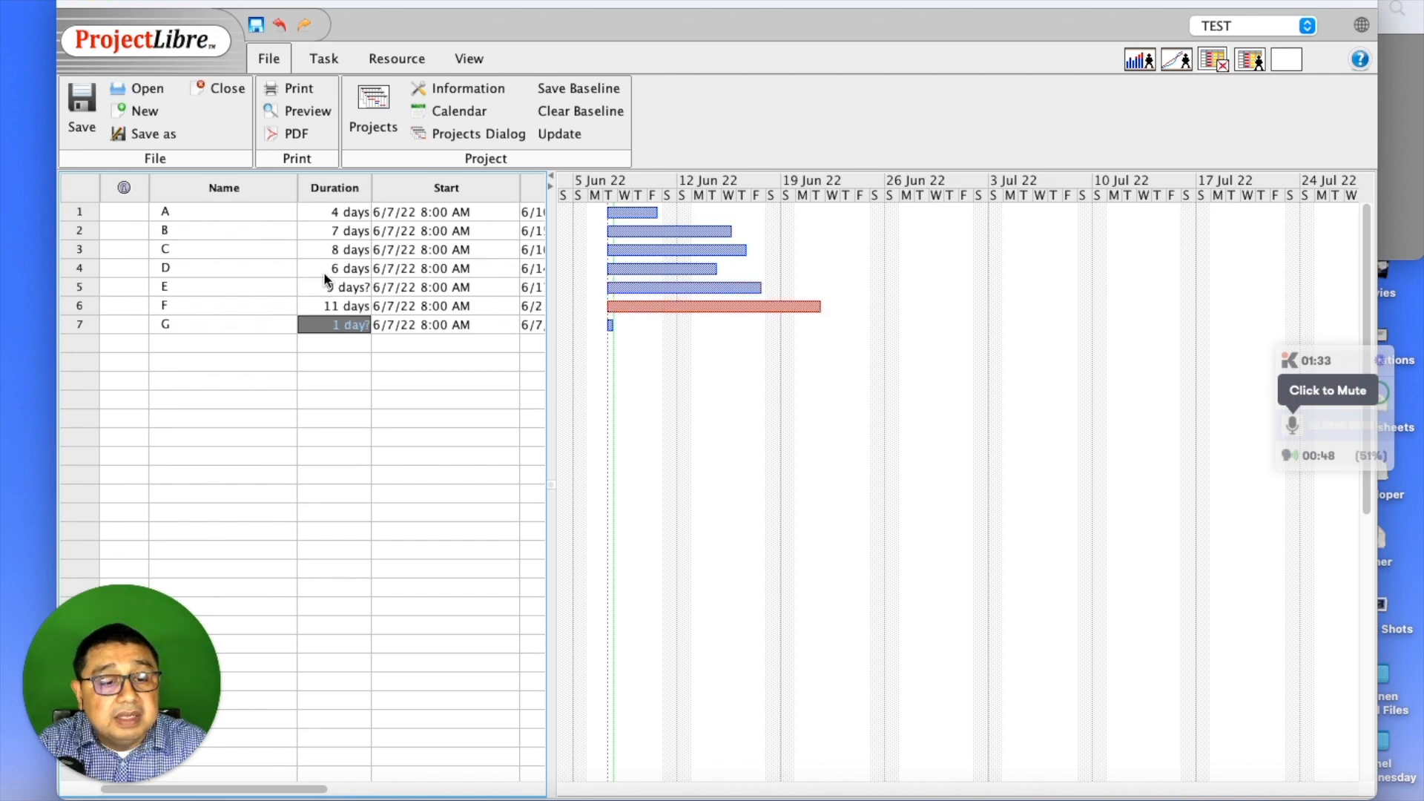
pyautogui.write('8')
pyautogui.press('Return')
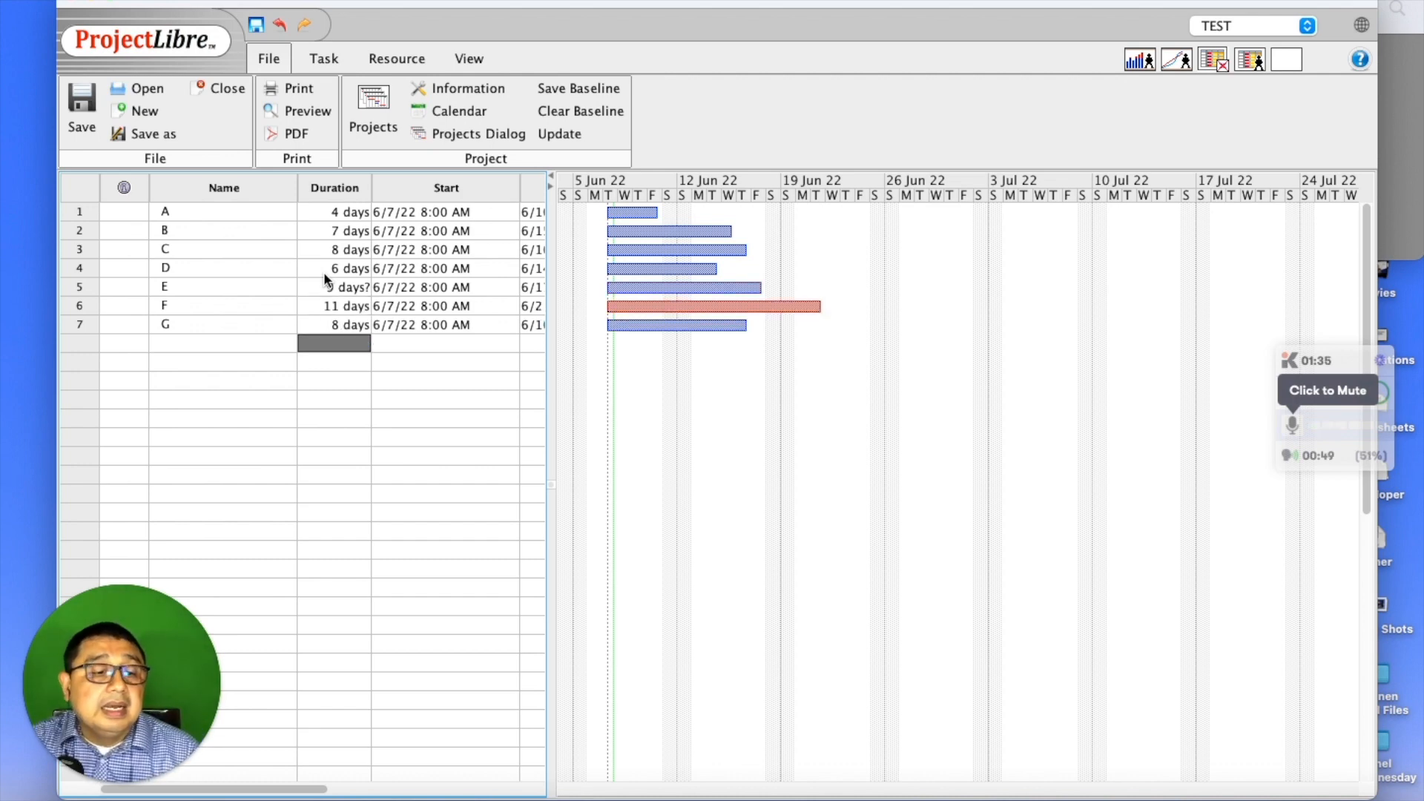
# - Narrow the Name column and move the activity table screenshot below the Gantt chart
pyautogui.moveTo(296, 182); pyautogui.dragTo(241, 183)
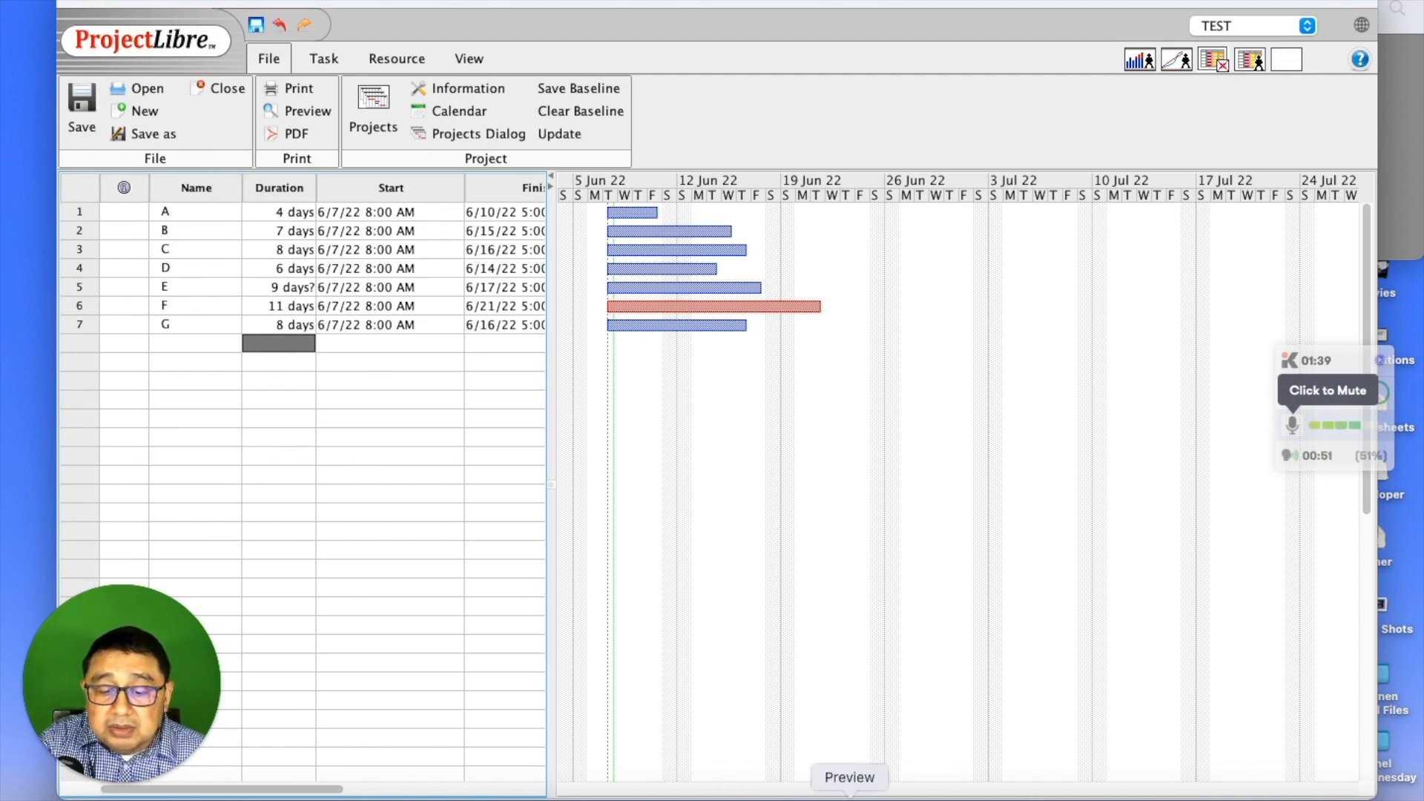
pyautogui.click(853, 795)
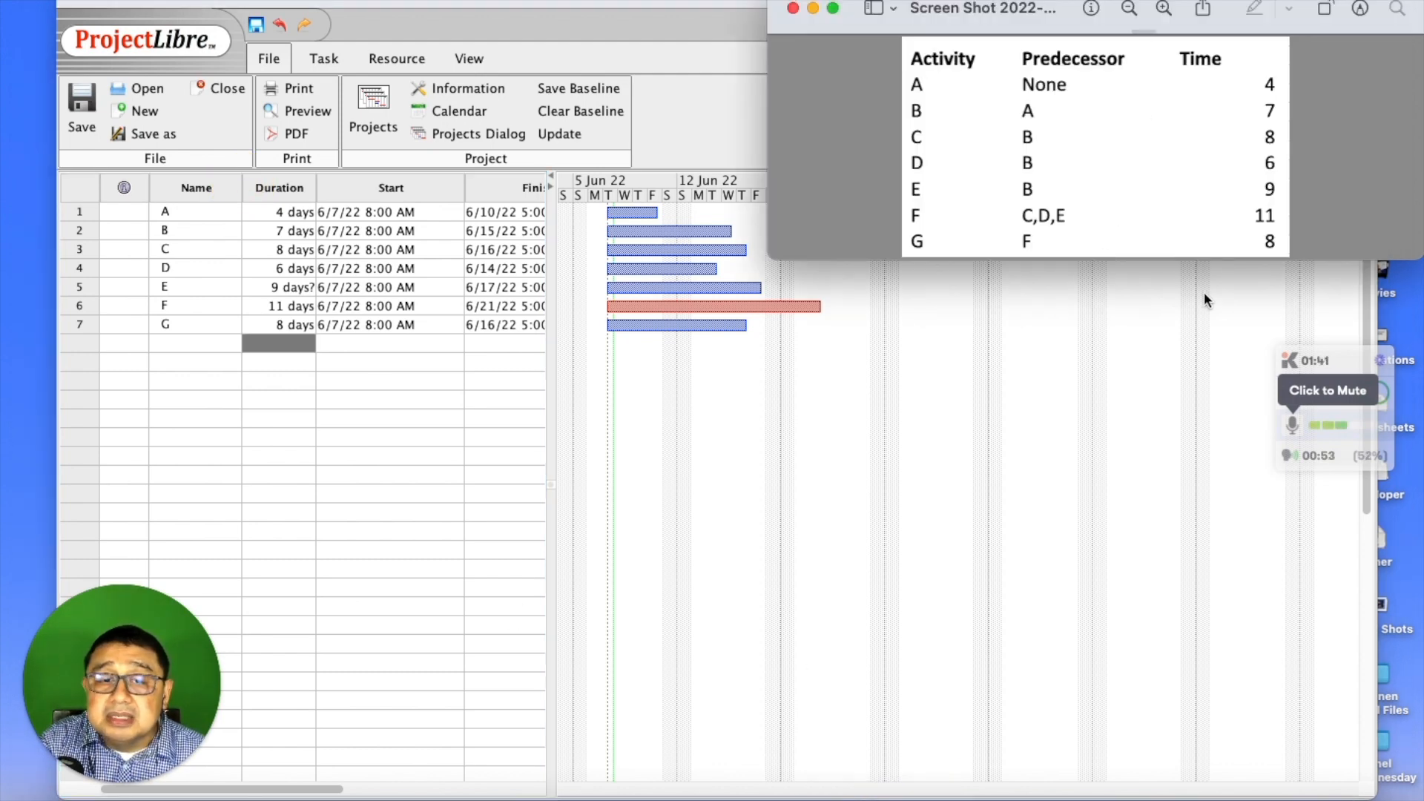
pyautogui.moveTo(1060, 2); pyautogui.dragTo(1011, 481)
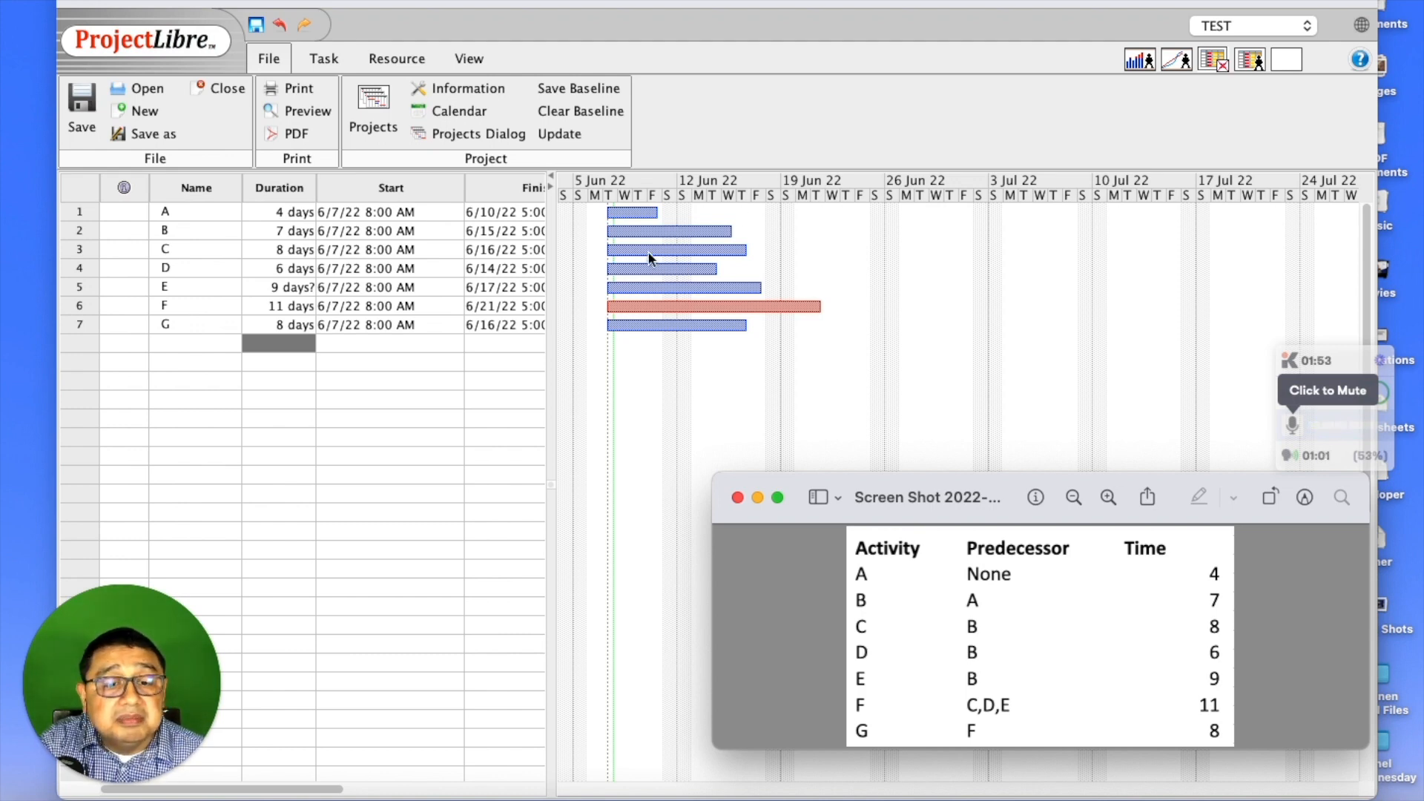
# - Link task B after A and task C after B on the Gantt chart
pyautogui.click(638, 213)
pyautogui.moveTo(645, 217); pyautogui.dragTo(632, 234)
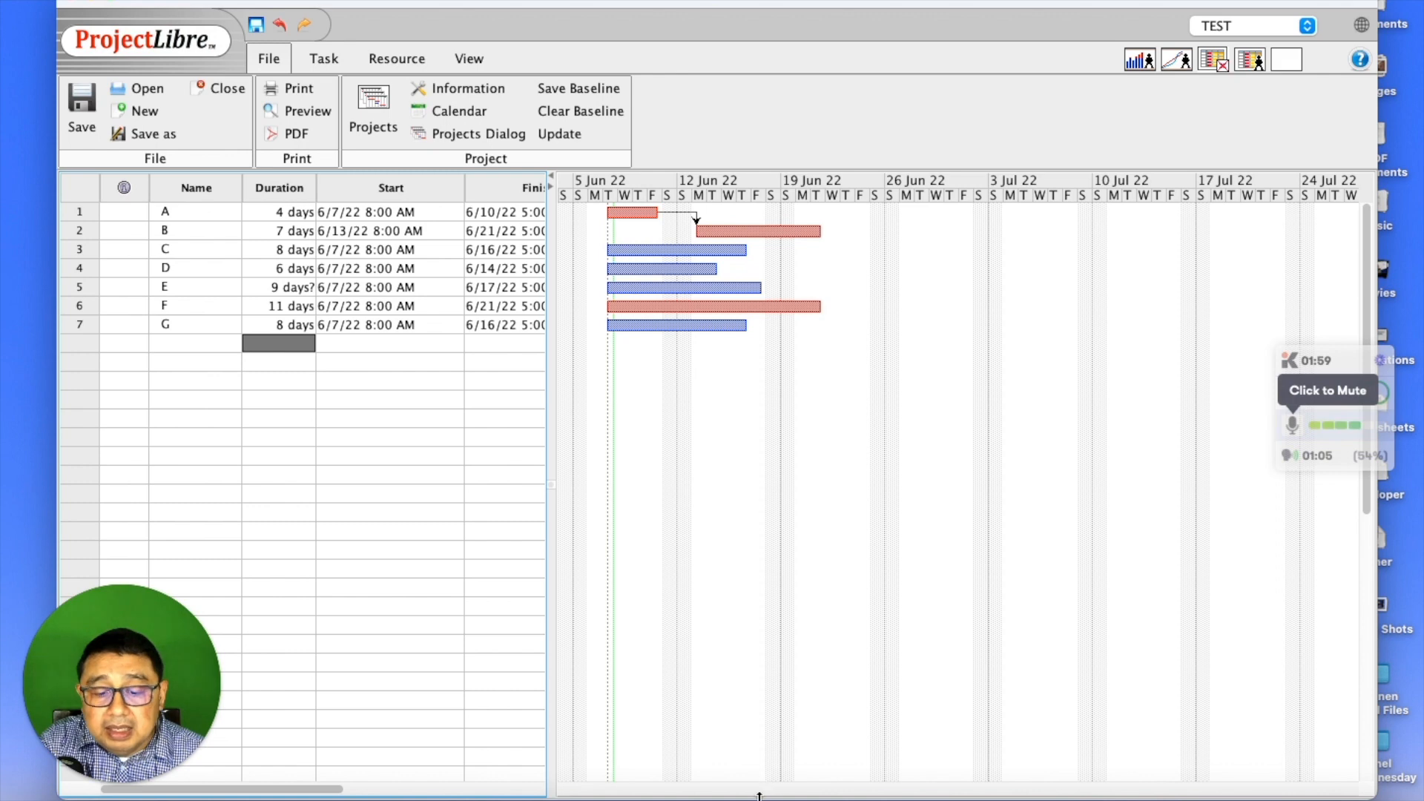
pyautogui.click(845, 790)
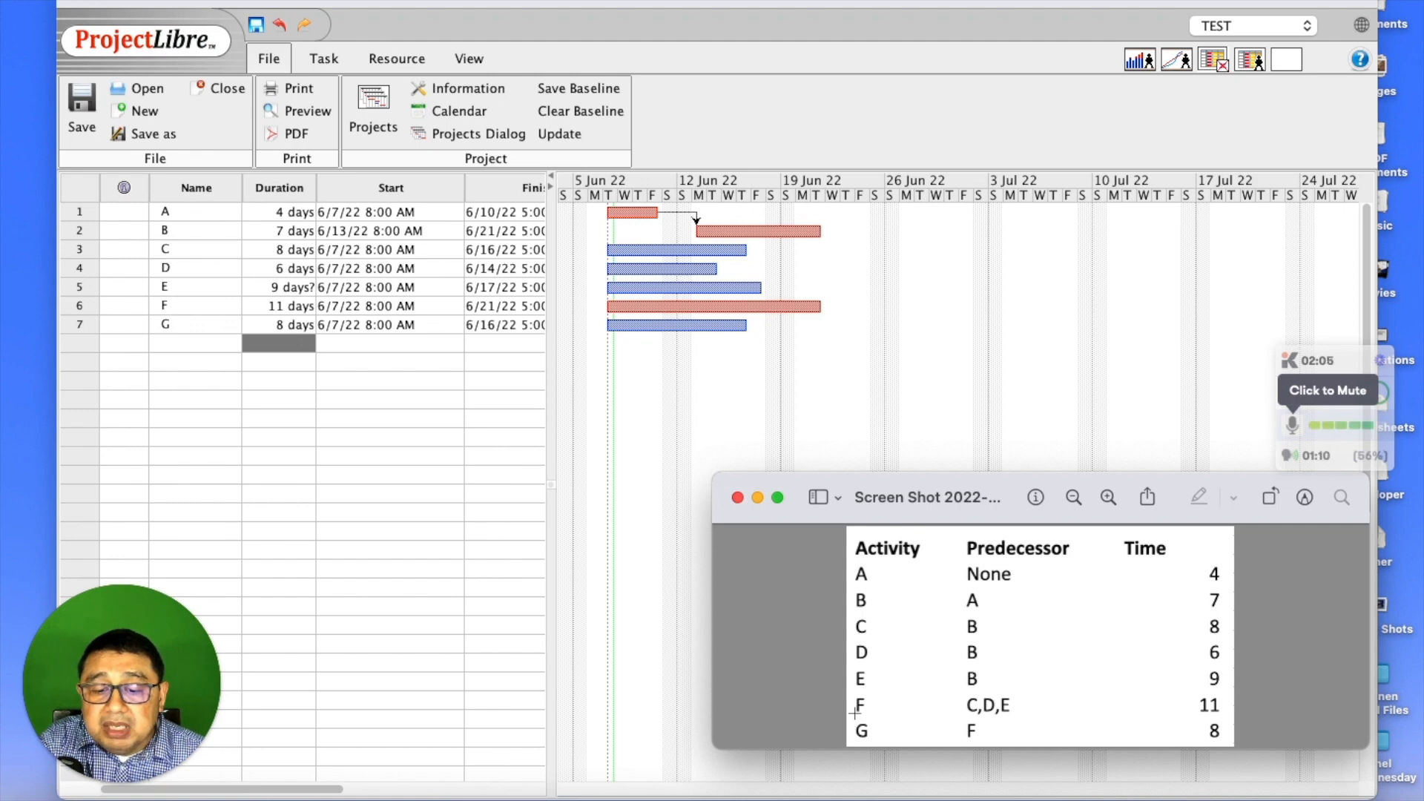
pyautogui.moveTo(740, 238); pyautogui.dragTo(678, 287)
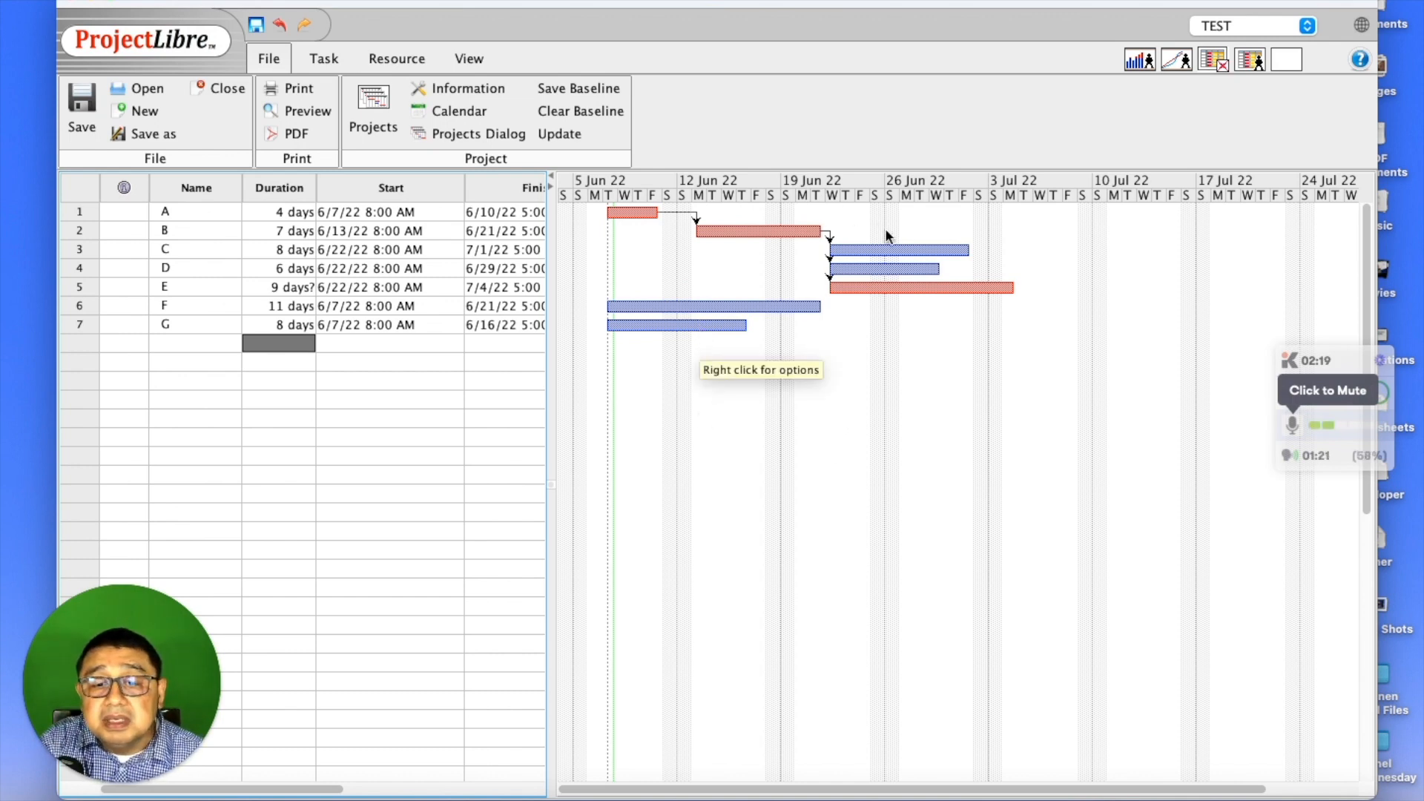
# - Link F after C, D and E, link G after F, and zoom the timeline out
pyautogui.moveTo(892, 246); pyautogui.dragTo(716, 306)
pyautogui.moveTo(884, 269); pyautogui.dragTo(1012, 304)
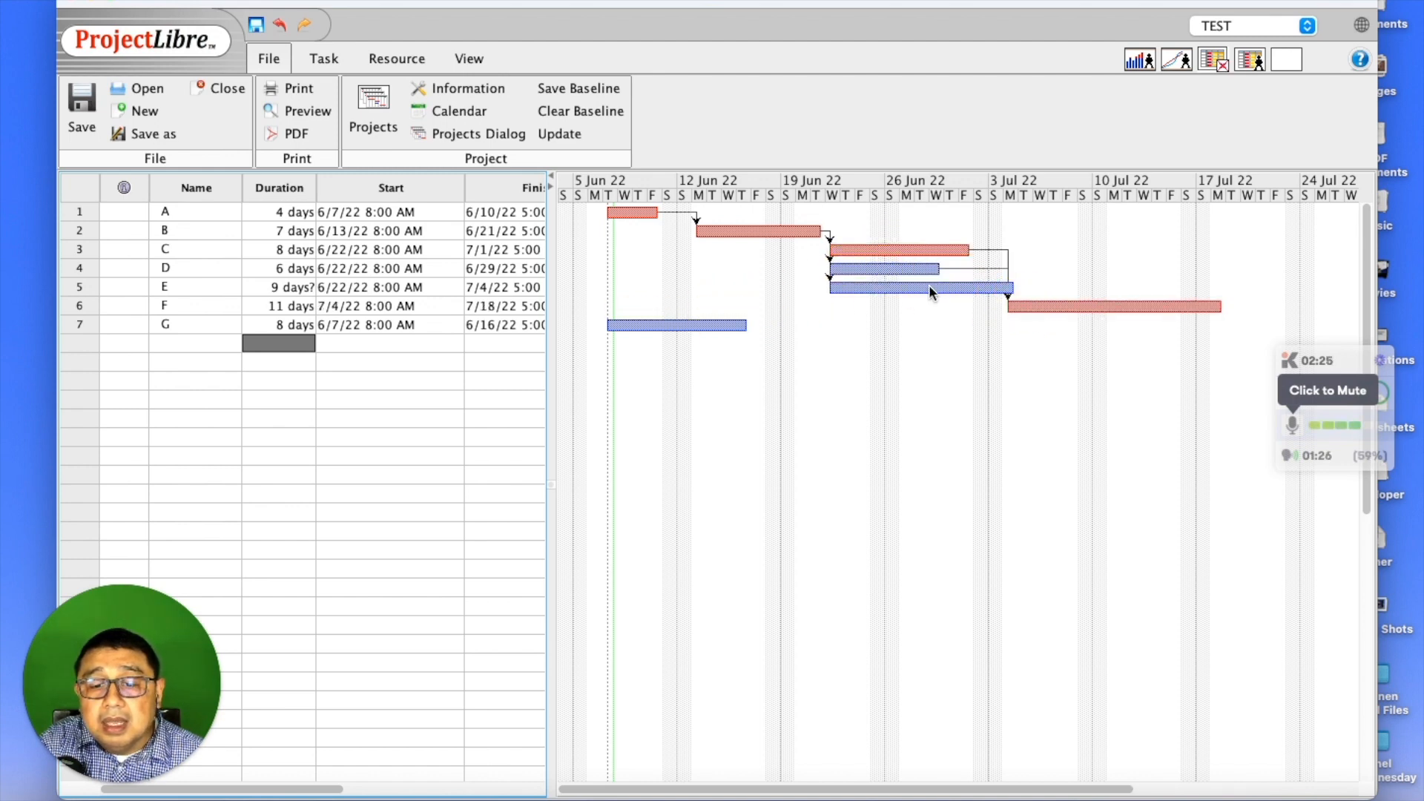
pyautogui.moveTo(928, 286); pyautogui.dragTo(1059, 305)
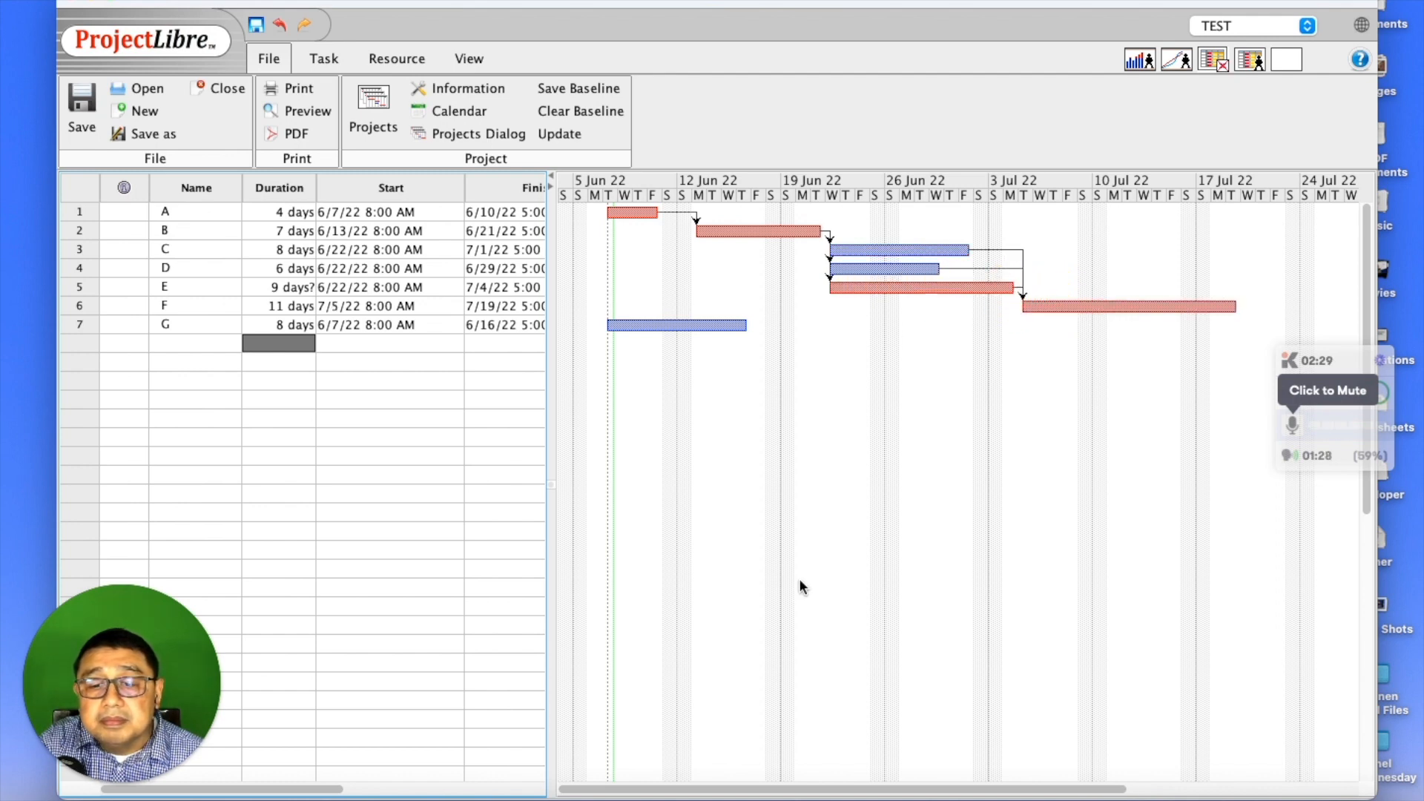
pyautogui.moveTo(1128, 301); pyautogui.dragTo(655, 324)
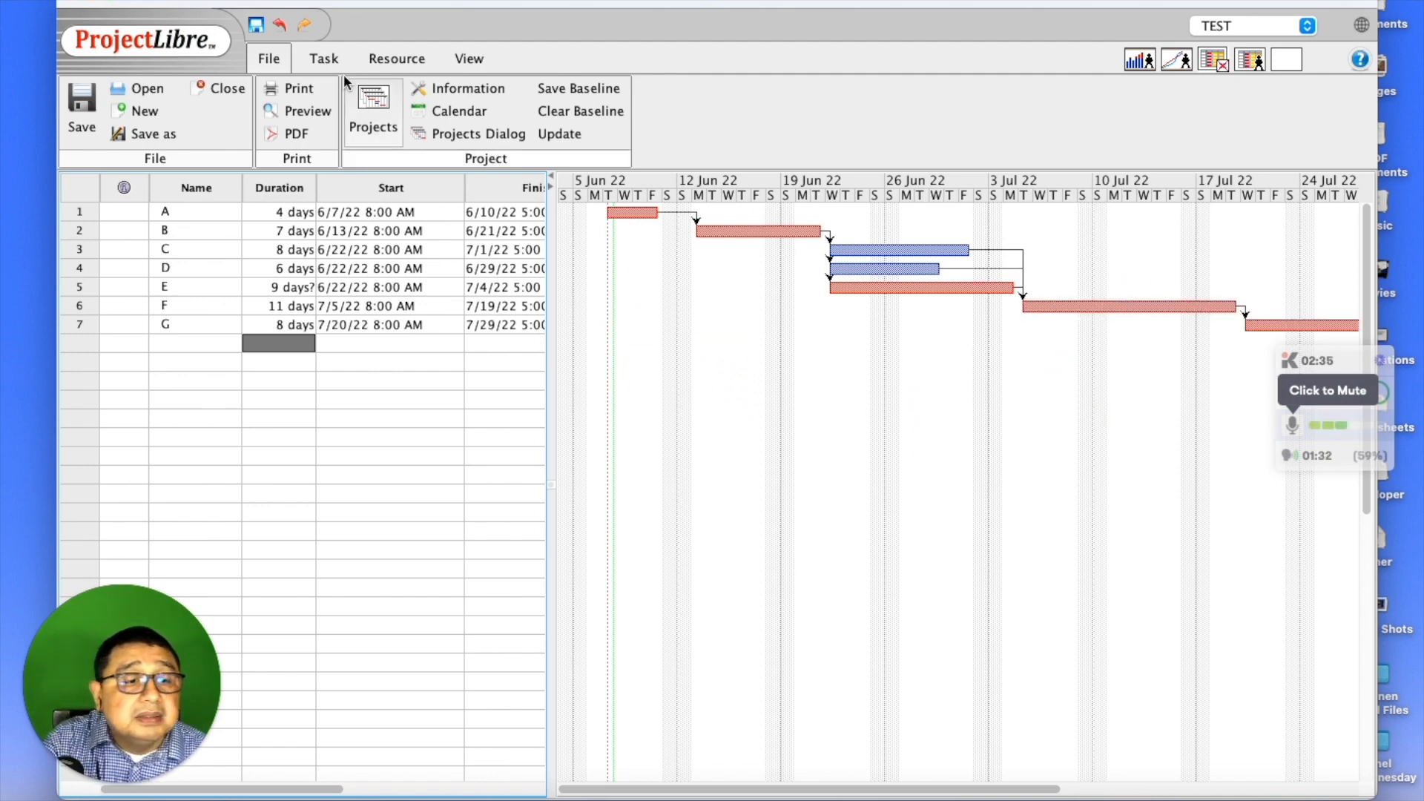
pyautogui.click(323, 56)
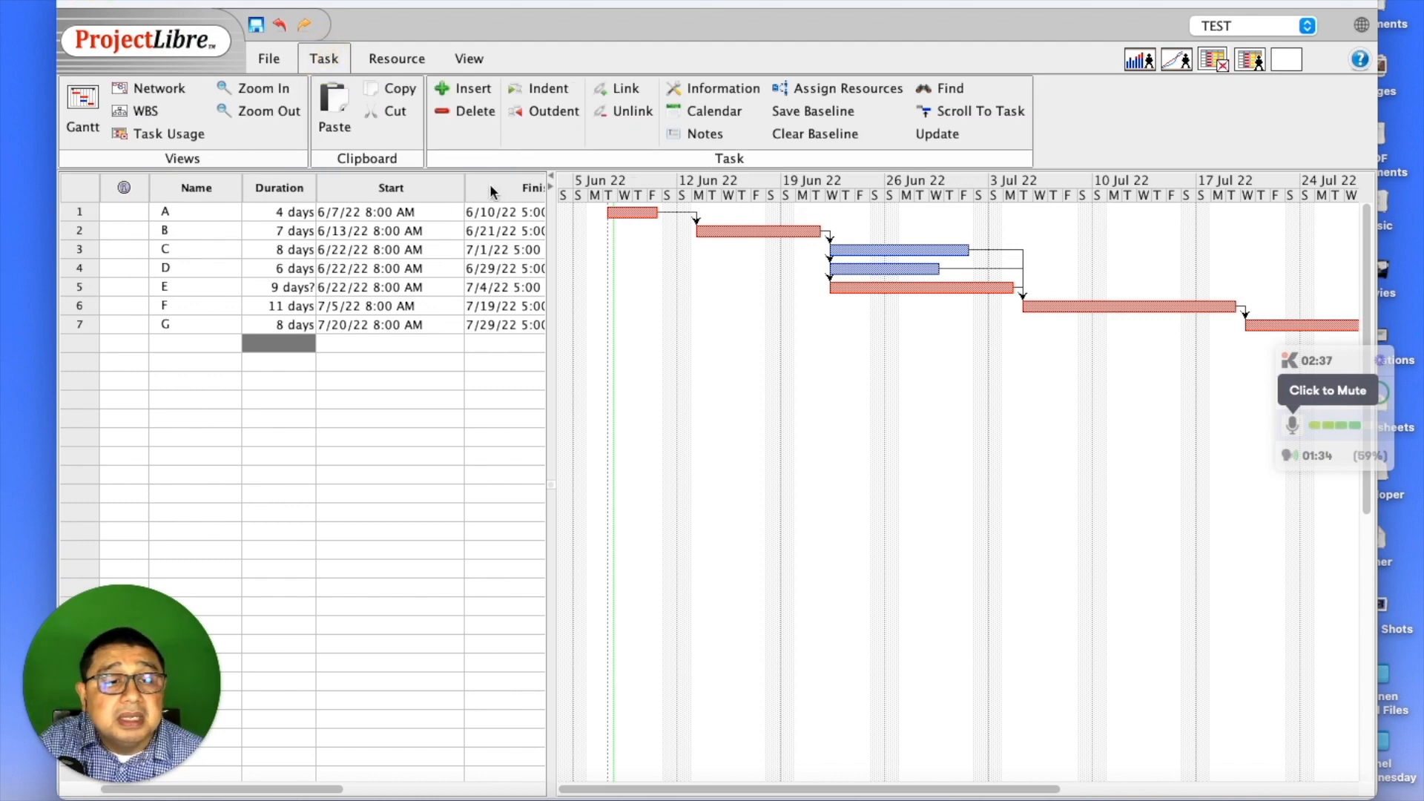
pyautogui.click(282, 112)
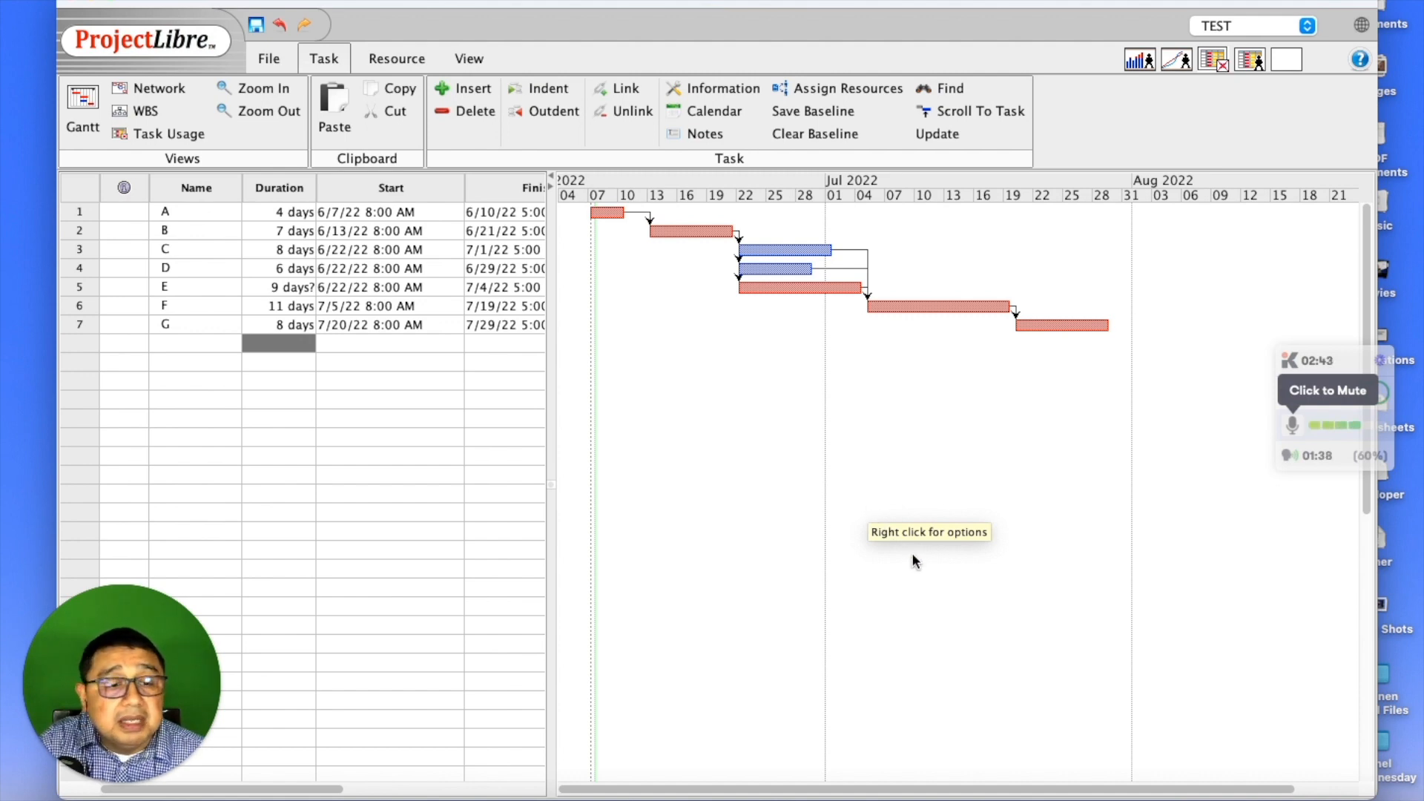
# - Widen the task table to show the Finish column and inspect G's and A's start dates
pyautogui.moveTo(553, 403)
pyautogui.mouseDown()
pyautogui.moveTo(598, 415)
pyautogui.moveTo(578, 411)
pyautogui.mouseUp()
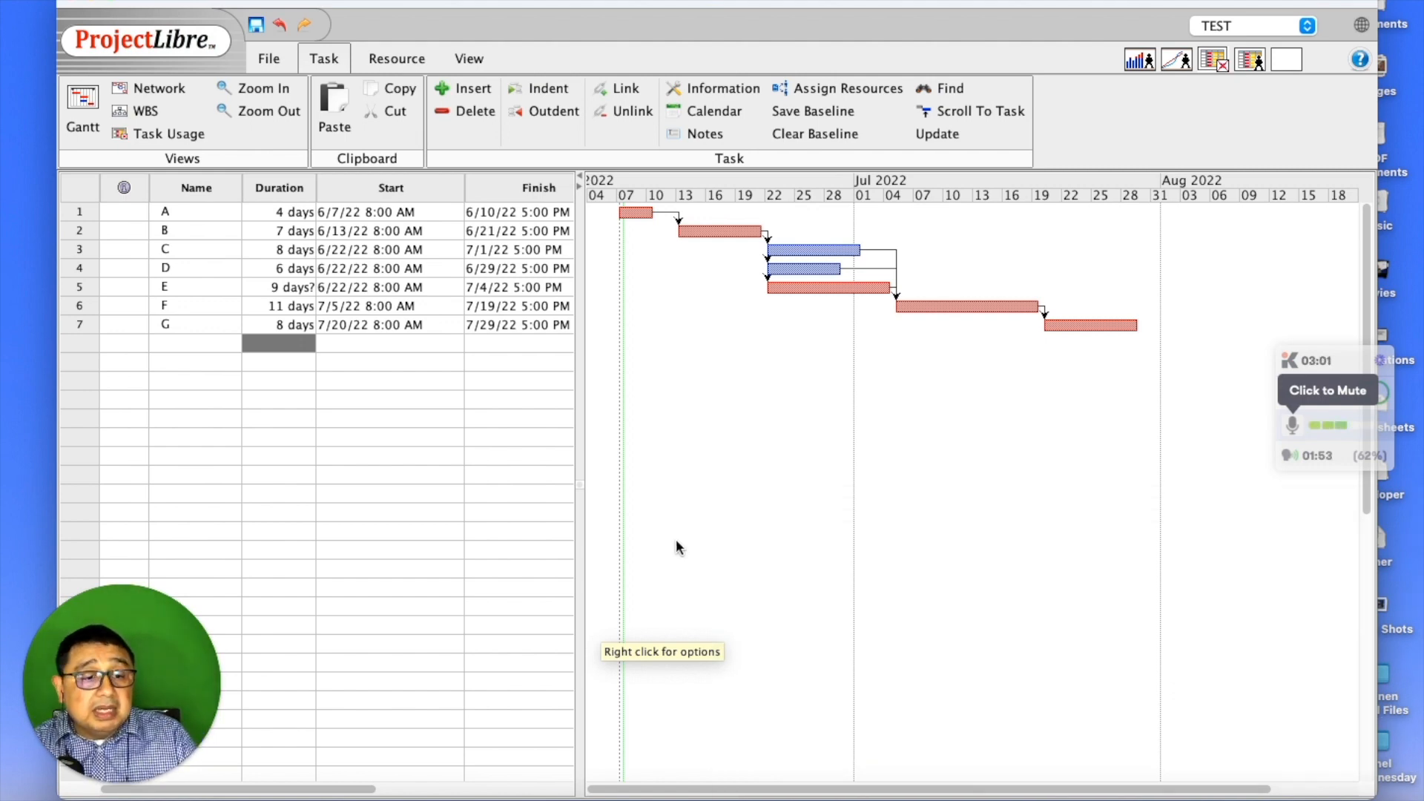
pyautogui.doubleClick(355, 324)
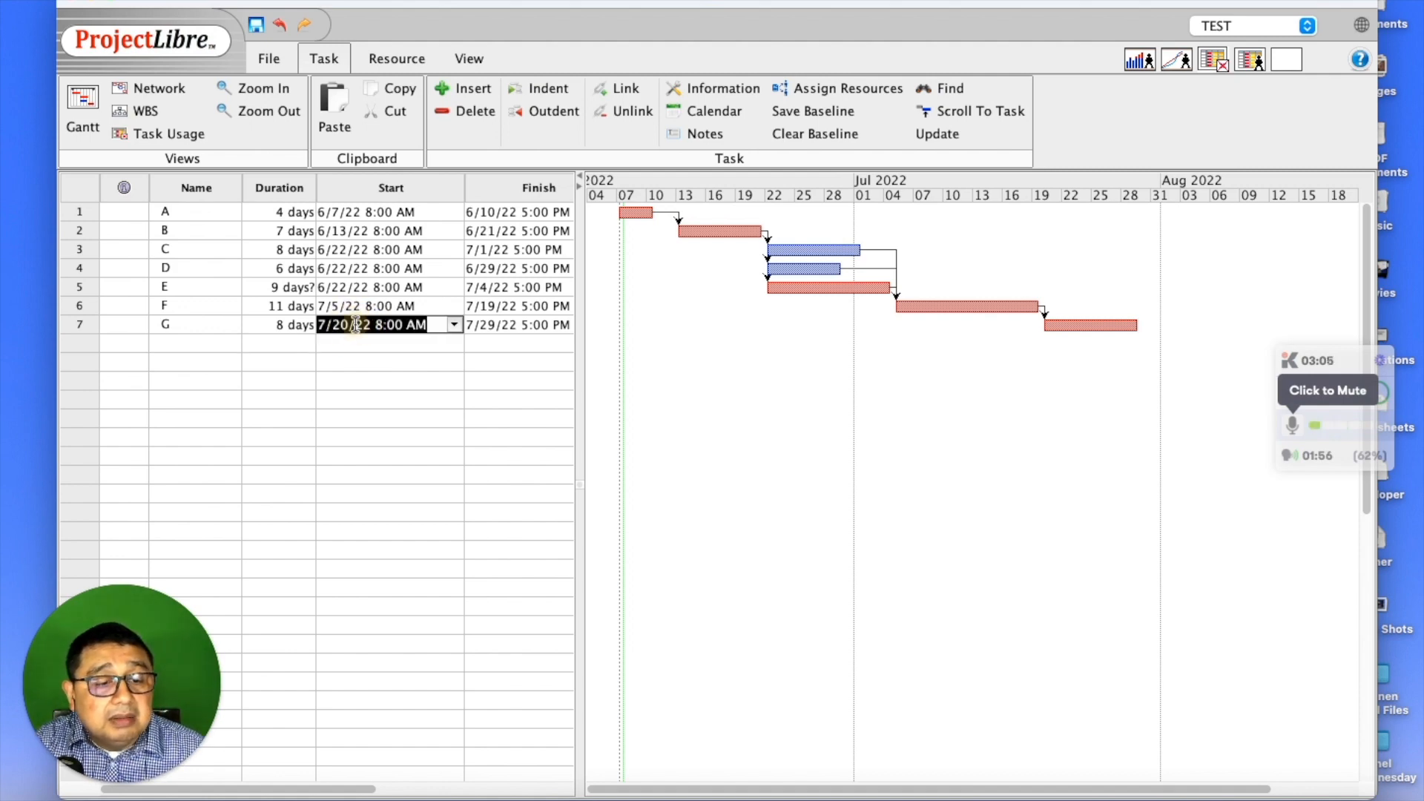
pyautogui.doubleClick(341, 212)
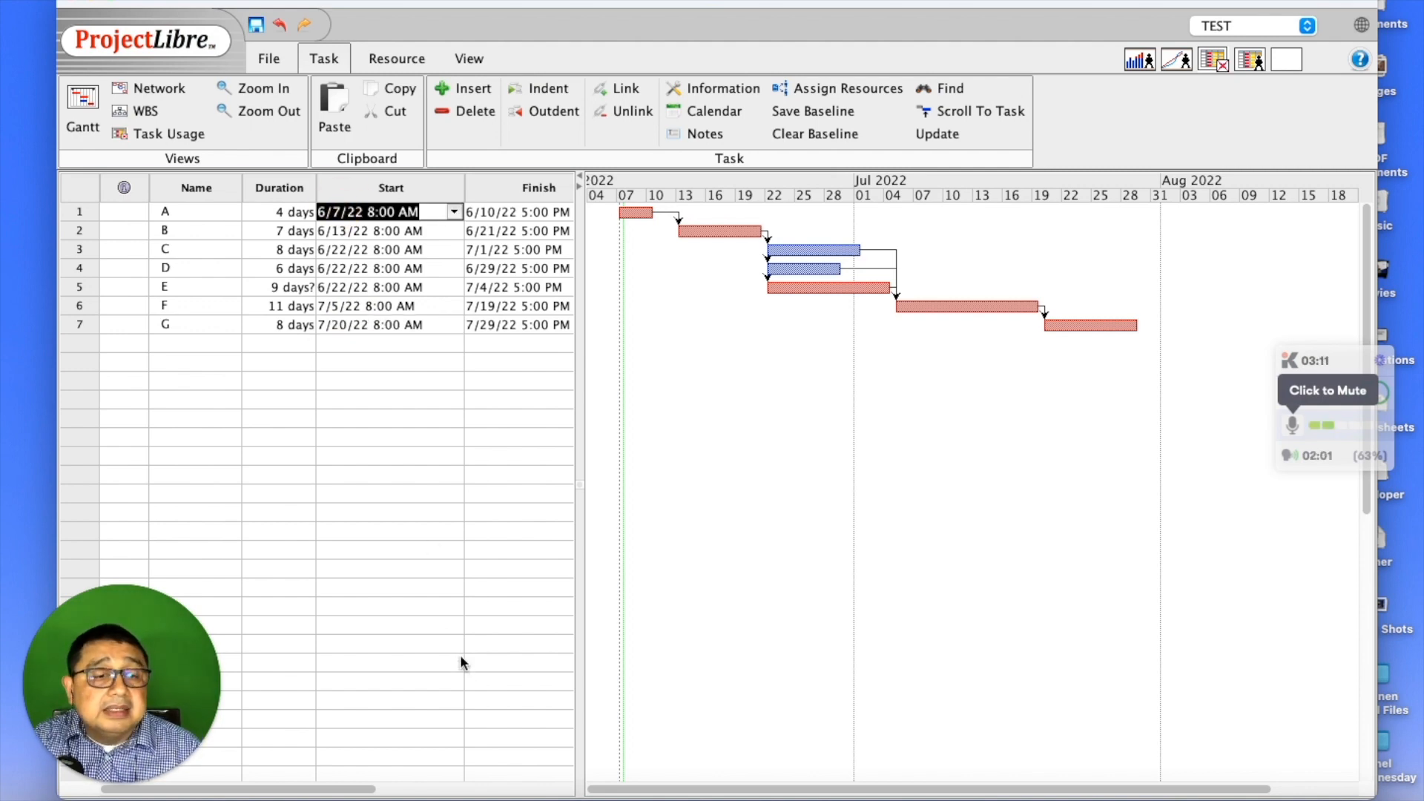
# - Insert a new task named 'Total' above task A
pyautogui.click(78, 215)
pyautogui.click(475, 88)
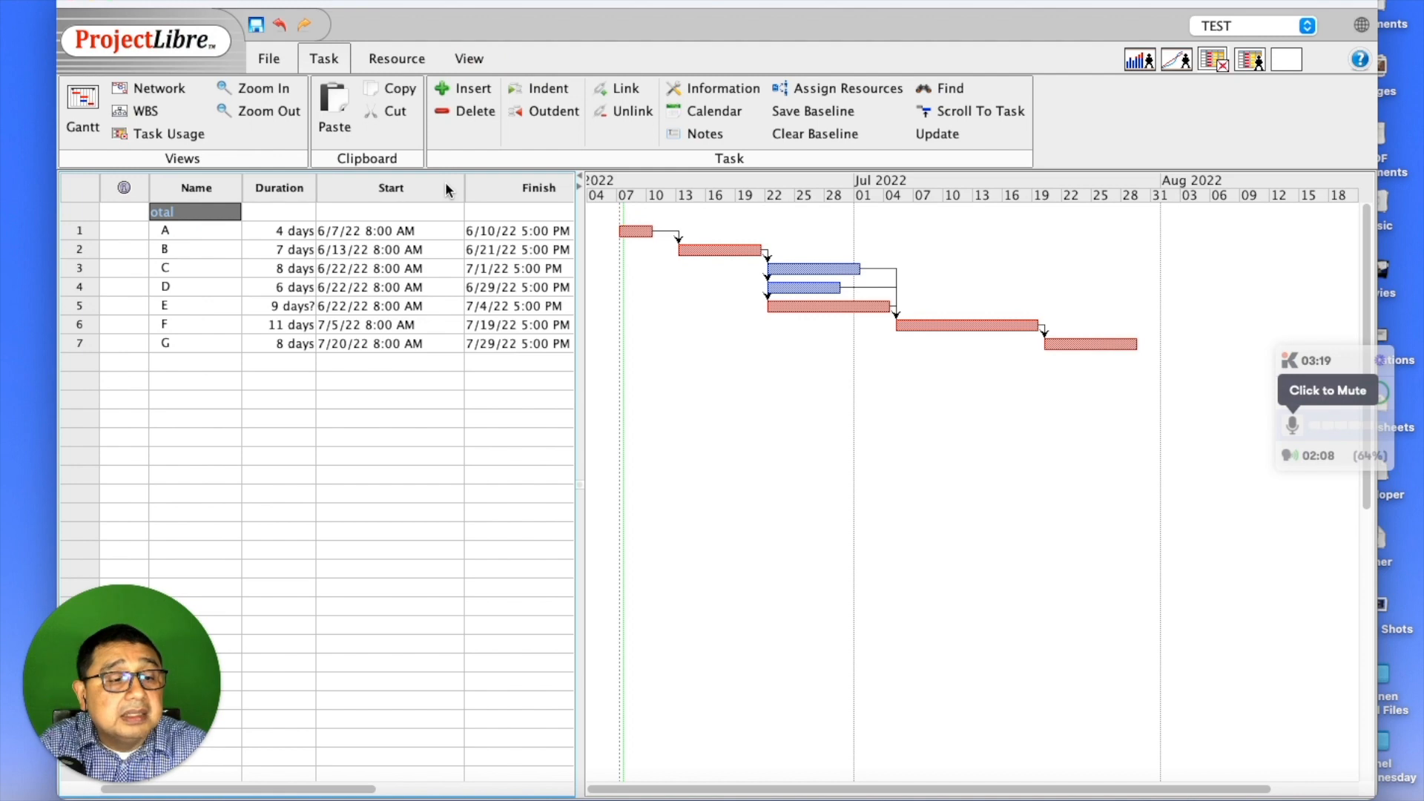
pyautogui.write('Total')
pyautogui.press('Return')
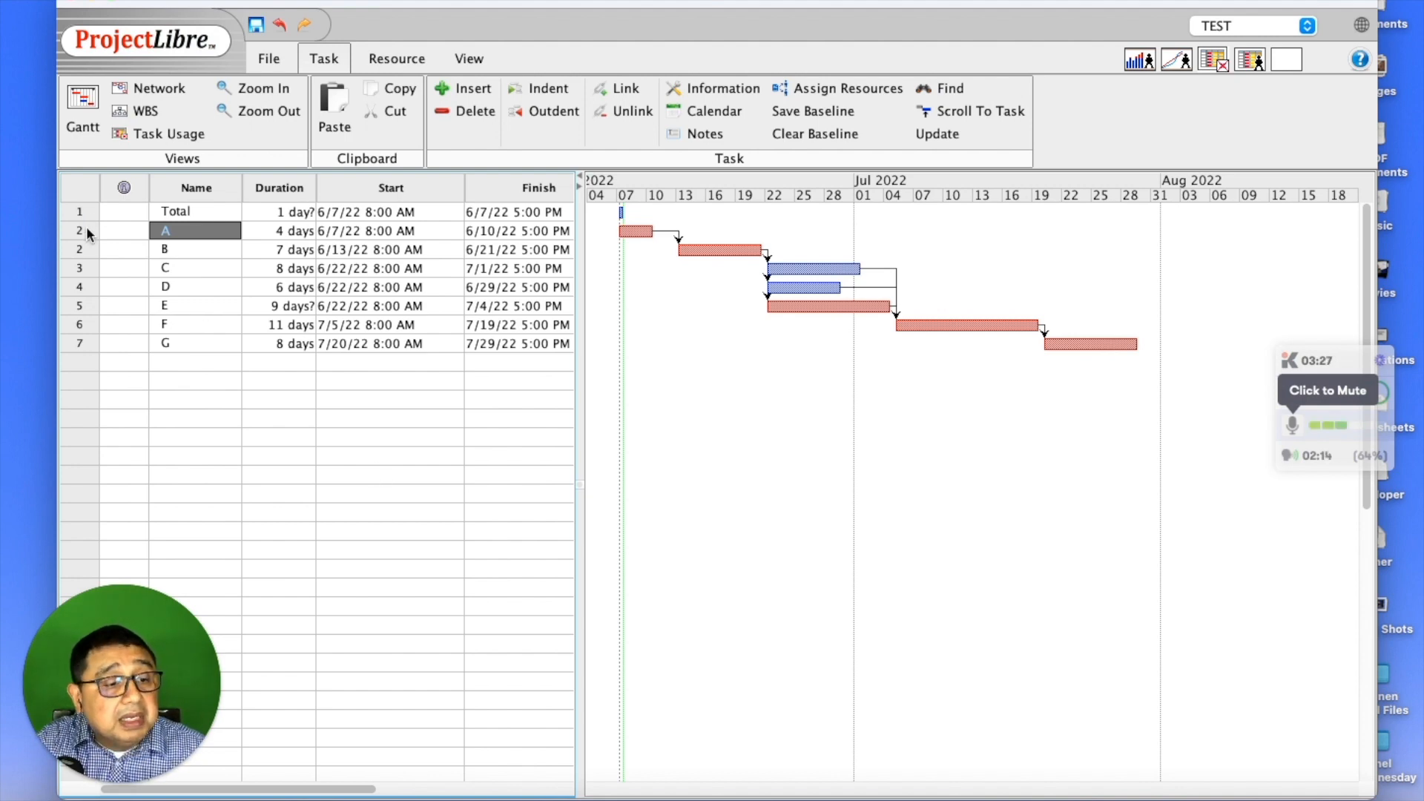
# - Select tasks A through G and indent them under Total
pyautogui.moveTo(86, 232); pyautogui.dragTo(86, 273)
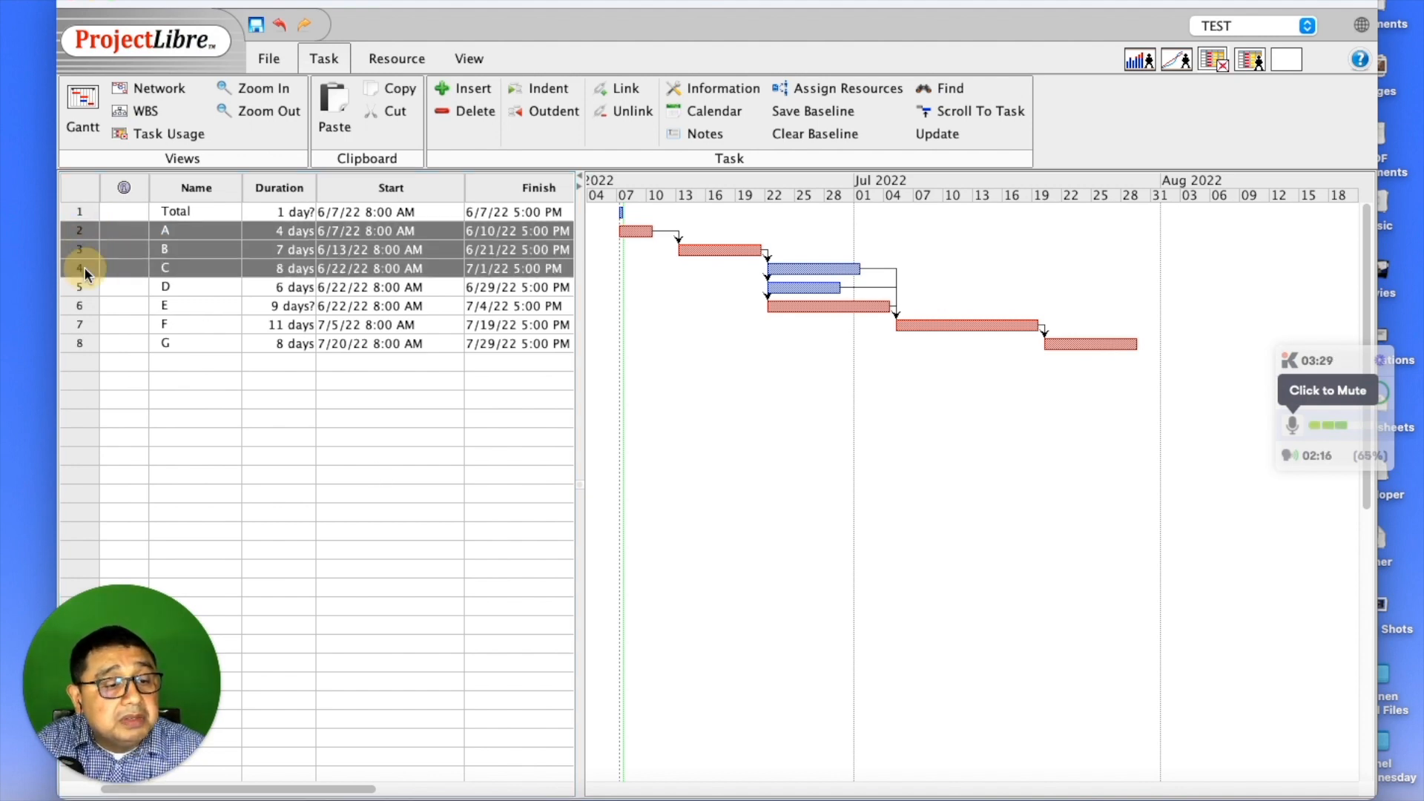
pyautogui.keyDown('shift'); pyautogui.click(90, 286); pyautogui.keyUp('shift')
pyautogui.keyDown('shift'); pyautogui.click(81, 304); pyautogui.keyUp('shift')
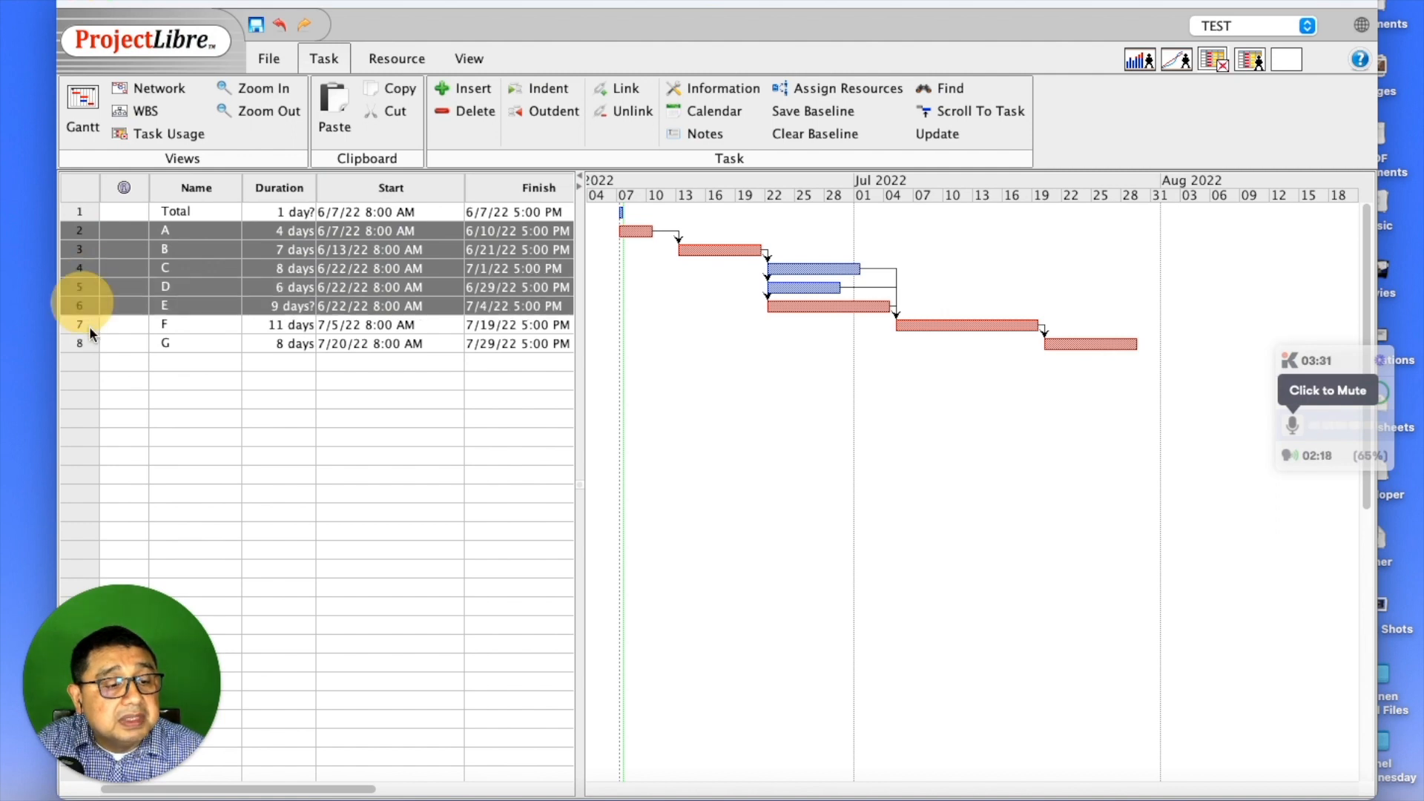
pyautogui.keyDown('shift'); pyautogui.click(87, 324); pyautogui.keyUp('shift')
pyautogui.keyDown('shift'); pyautogui.click(87, 338); pyautogui.keyUp('shift')
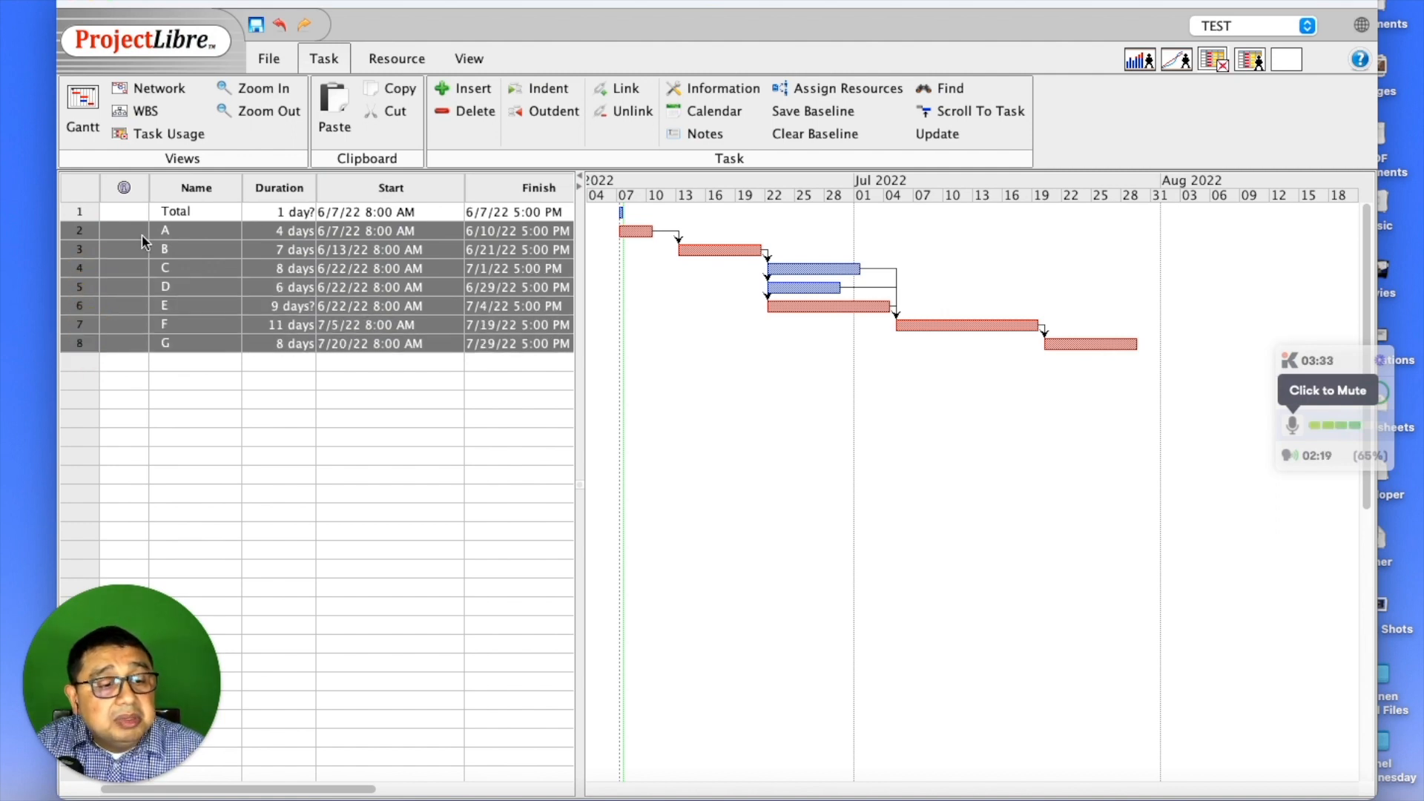
pyautogui.click(539, 89)
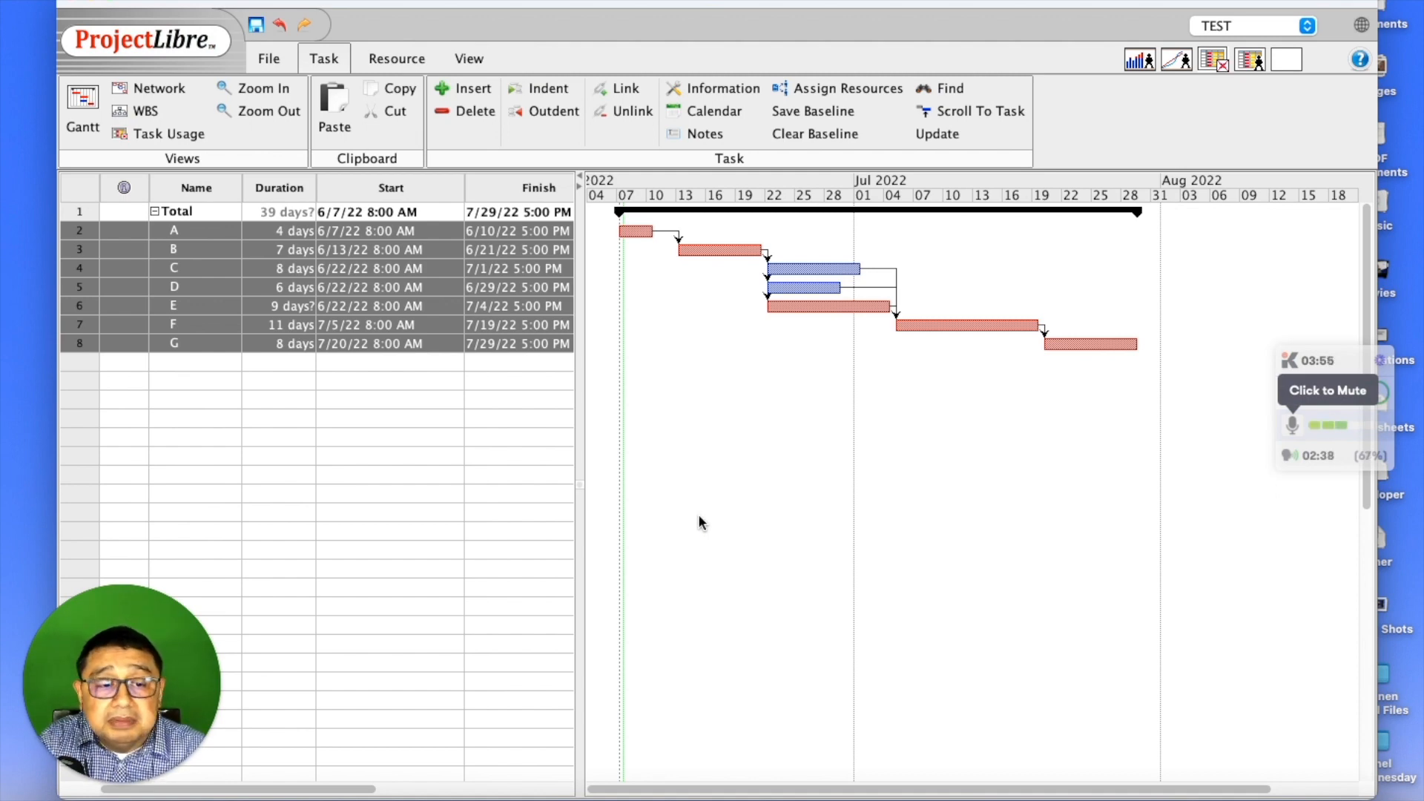
# - Save a baseline for the entire project, then switch to the View tab
pyautogui.click(822, 112)
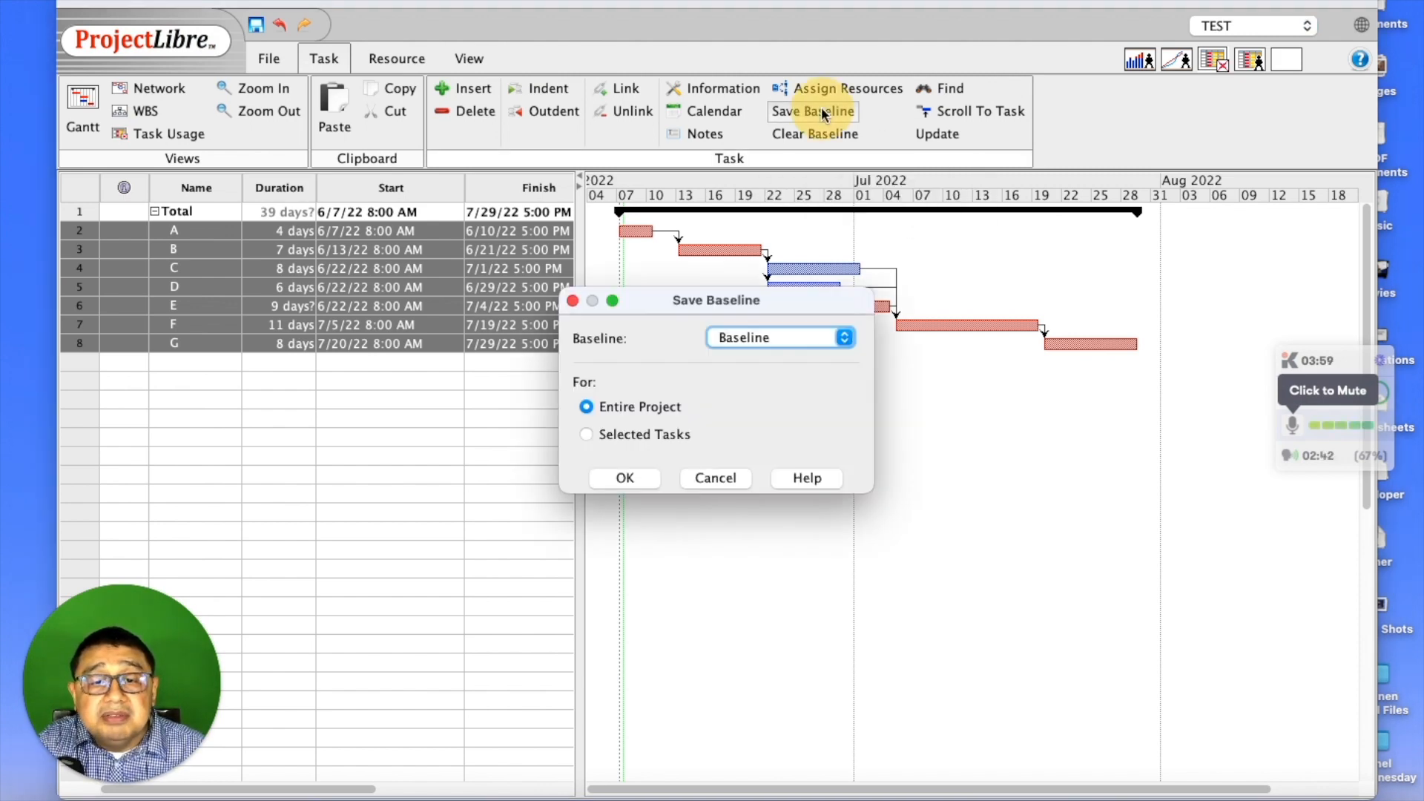
pyautogui.click(624, 479)
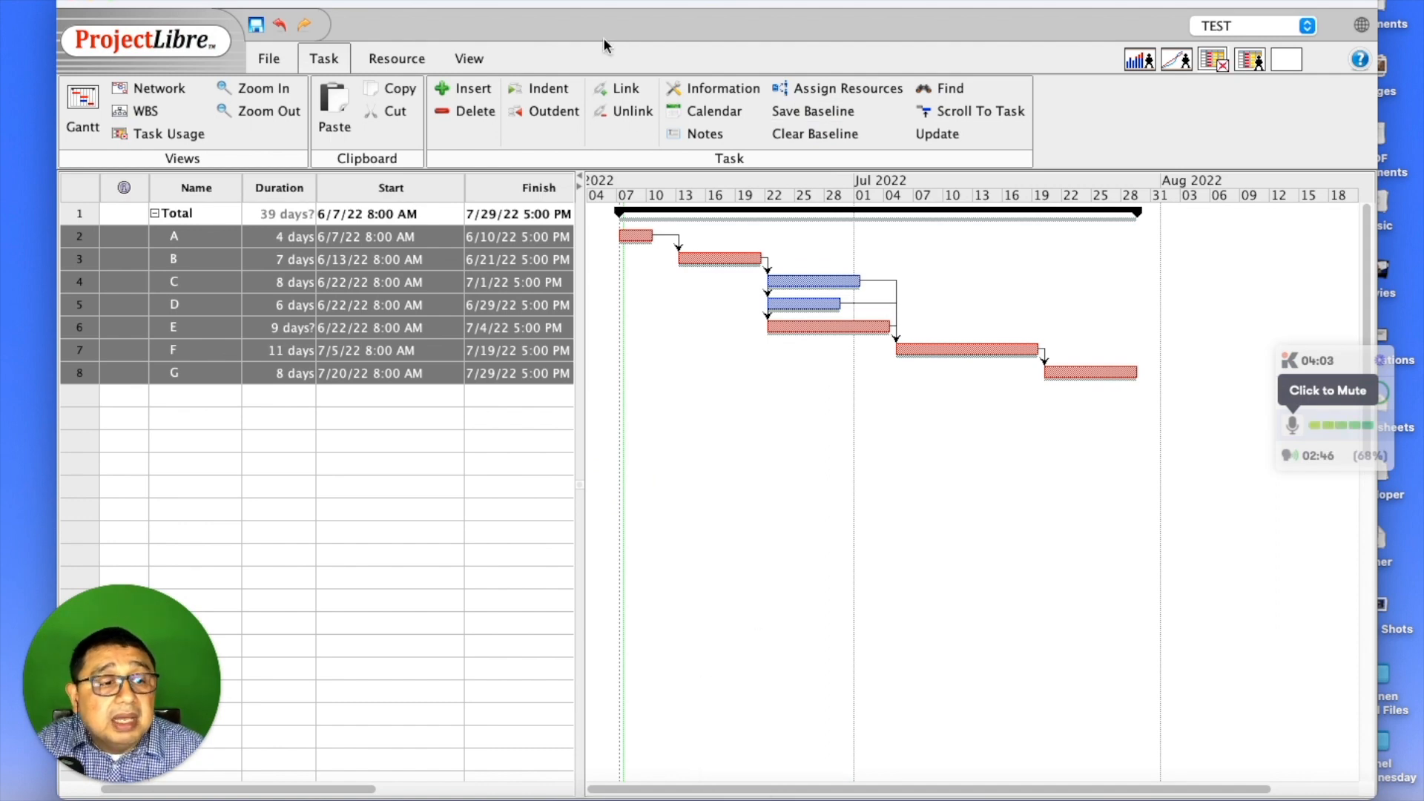
pyautogui.click(470, 64)
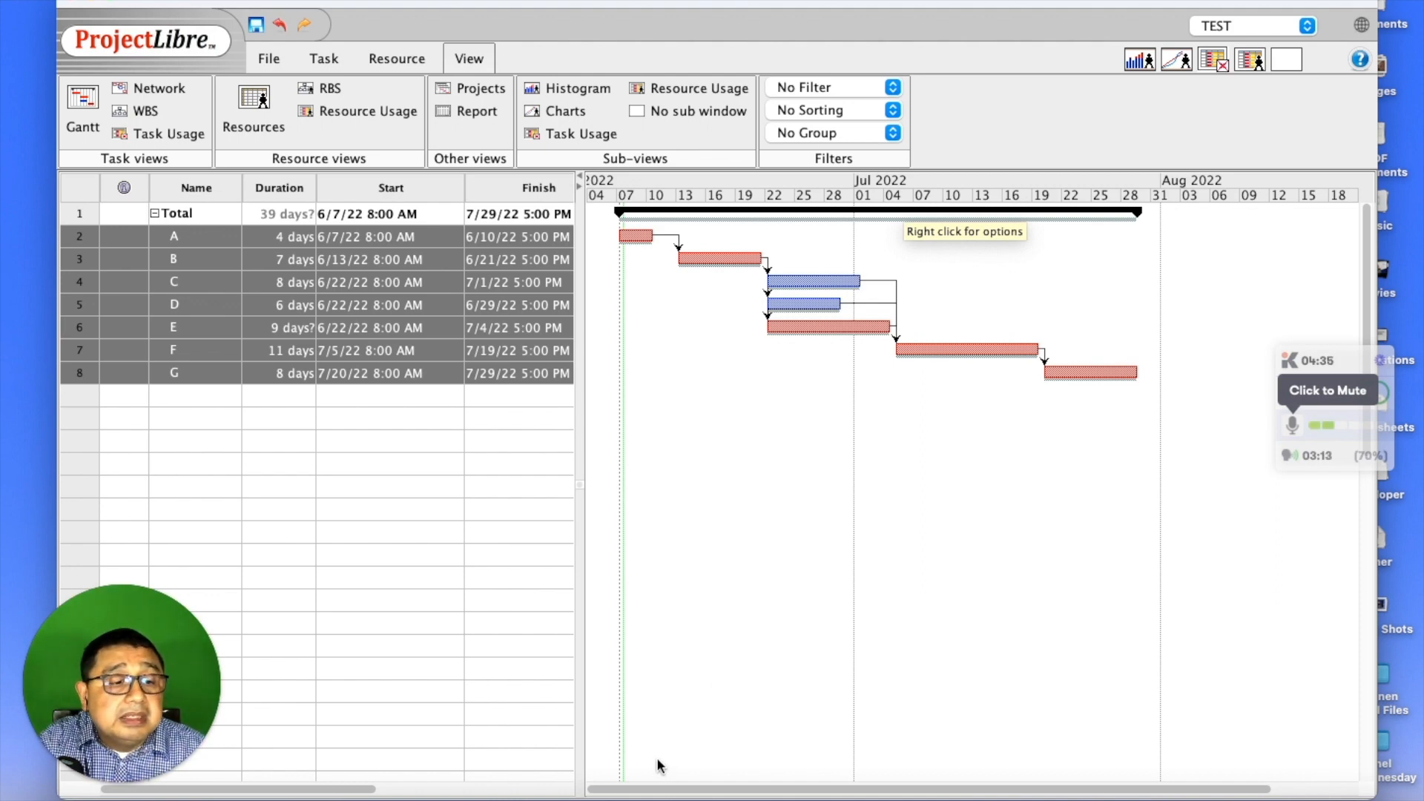
pyautogui.doubleClick(334, 419)
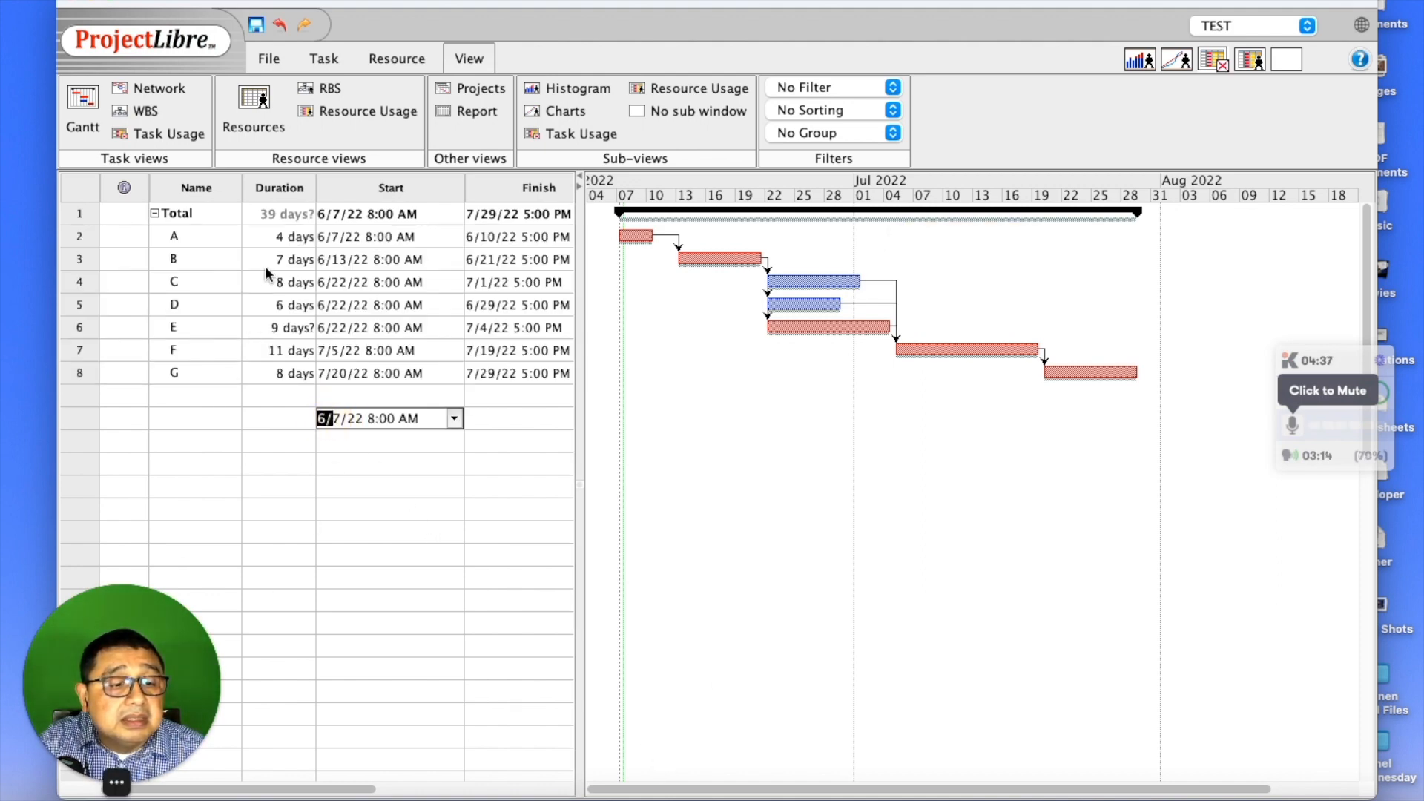
pyautogui.press('Escape')
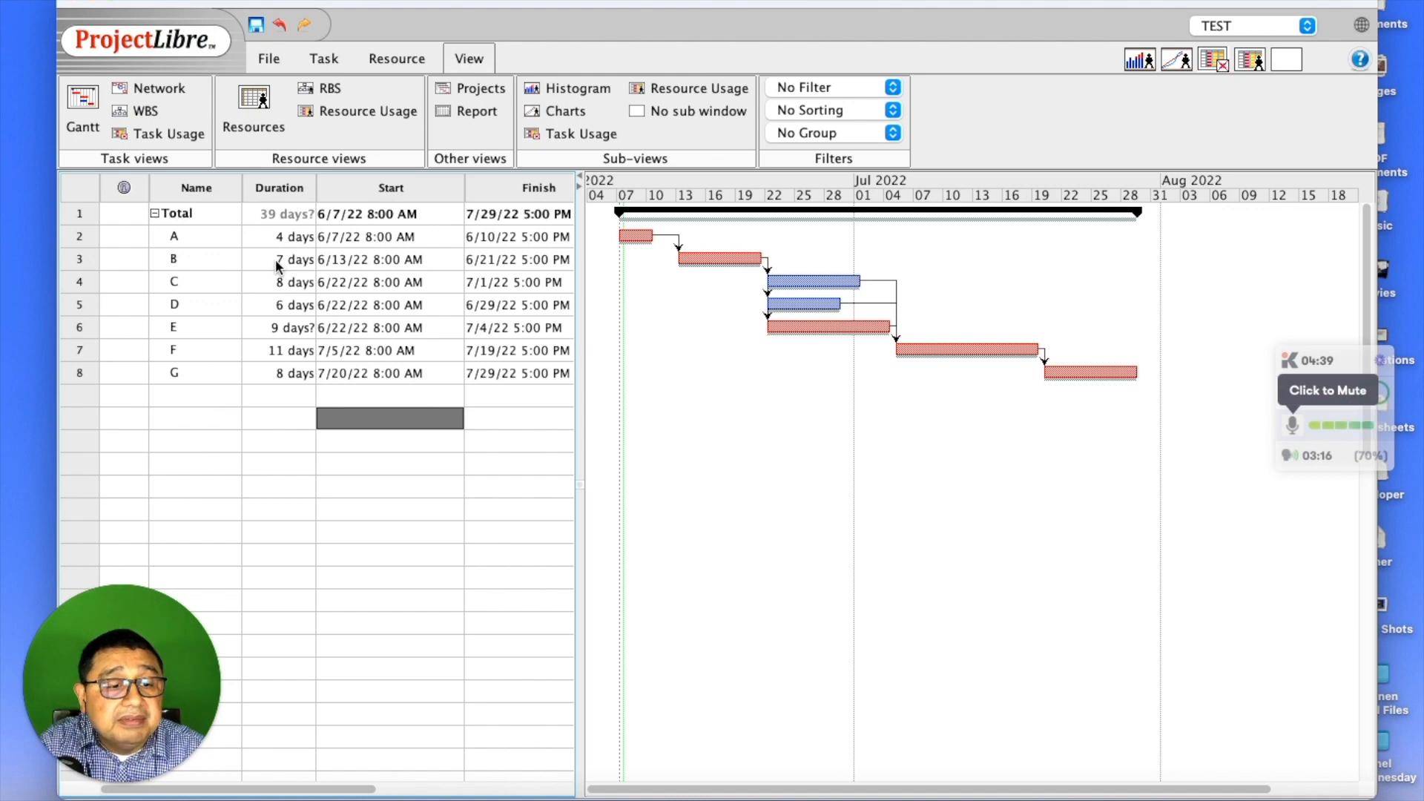
pyautogui.doubleClick(276, 261)
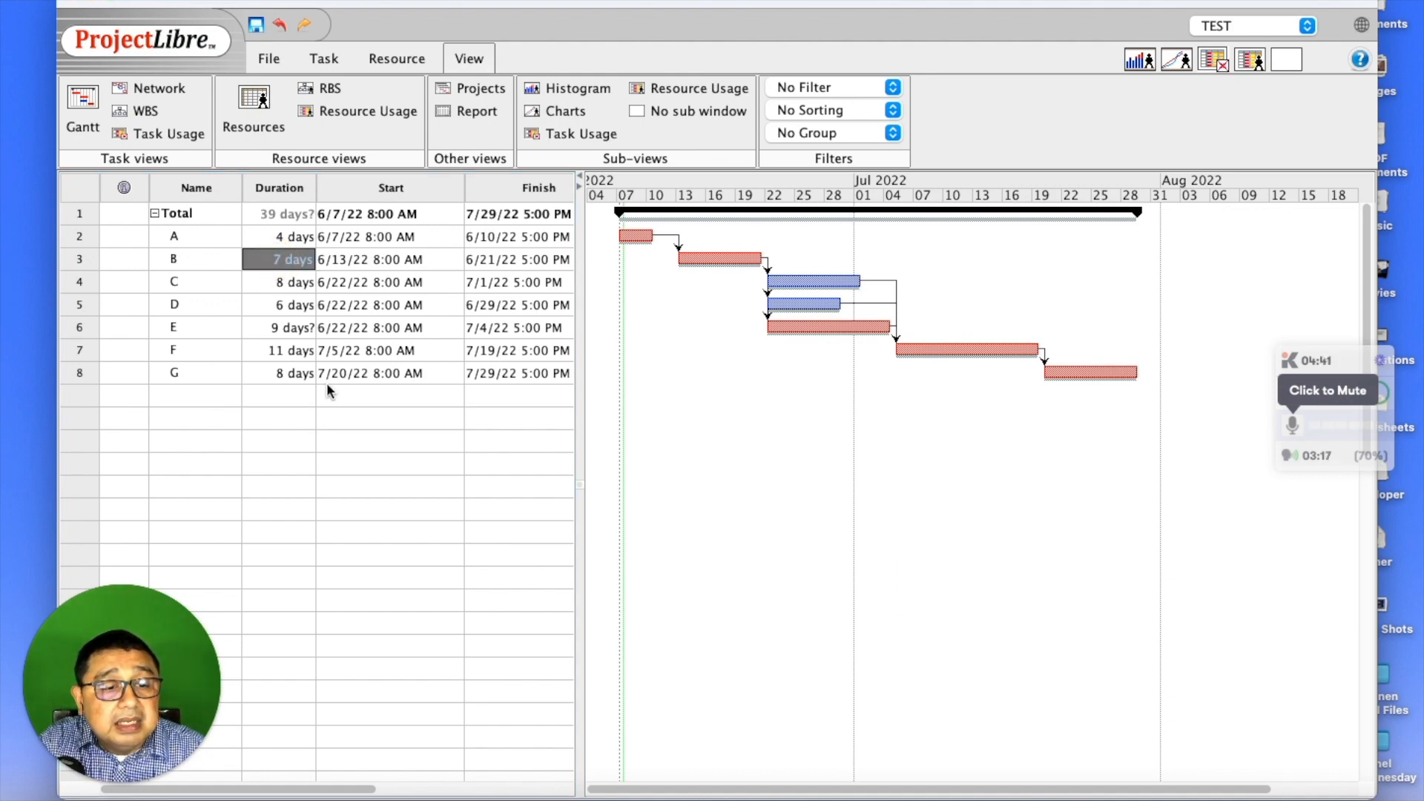
pyautogui.write('14')
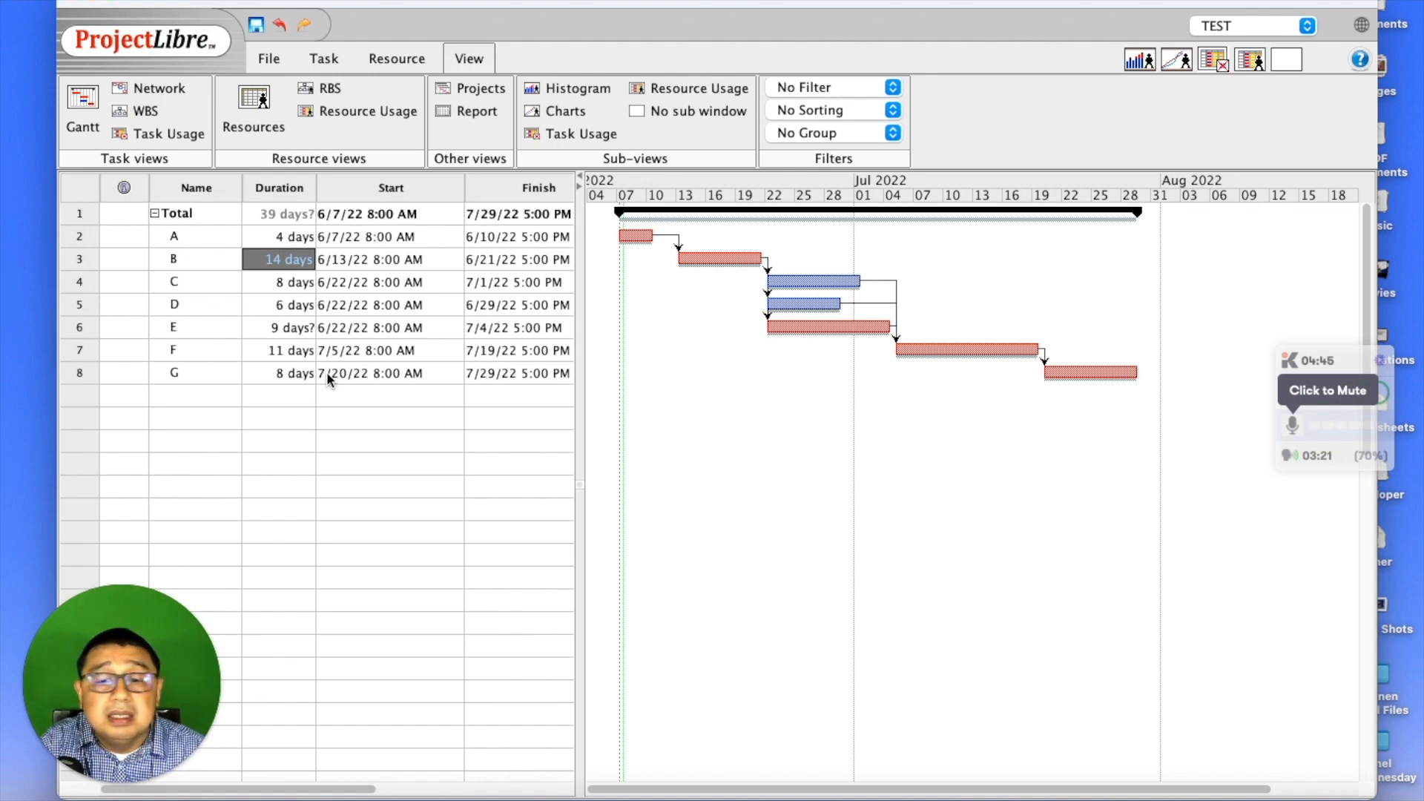
pyautogui.press('Return')
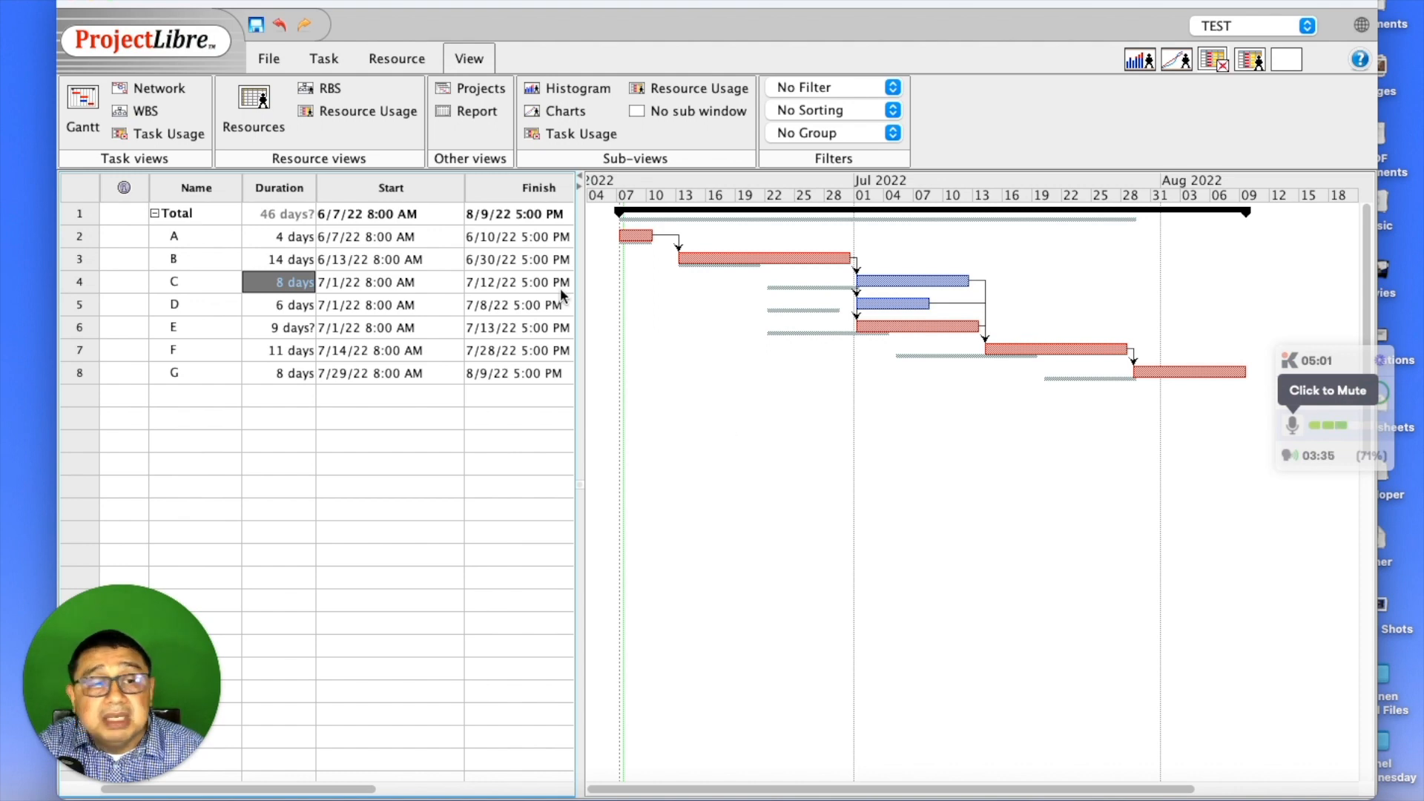
pyautogui.click(277, 27)
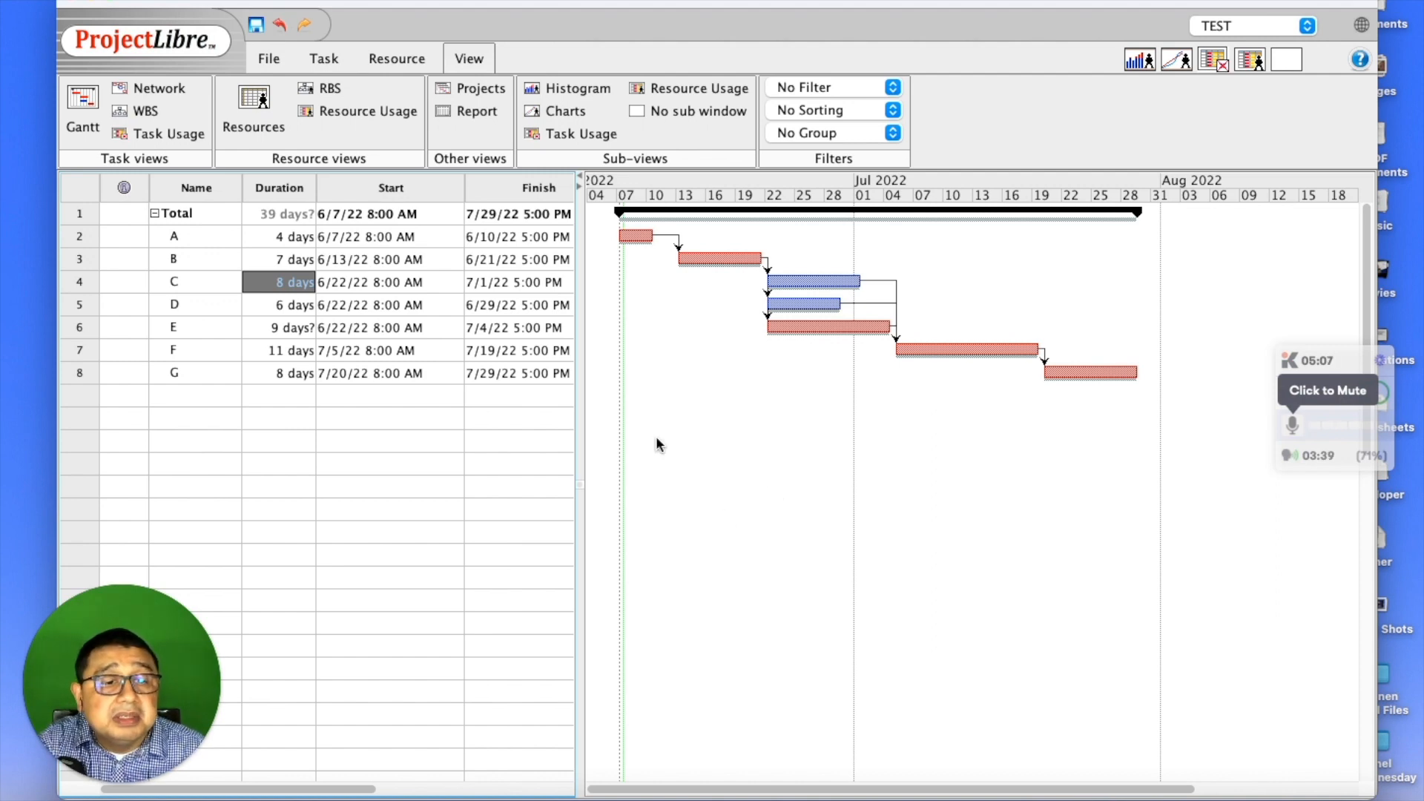
# - Open the Project Details report and scroll through its dates, work and costs against baseline
pyautogui.click(483, 113)
pyautogui.scroll(-2, 718, 440)
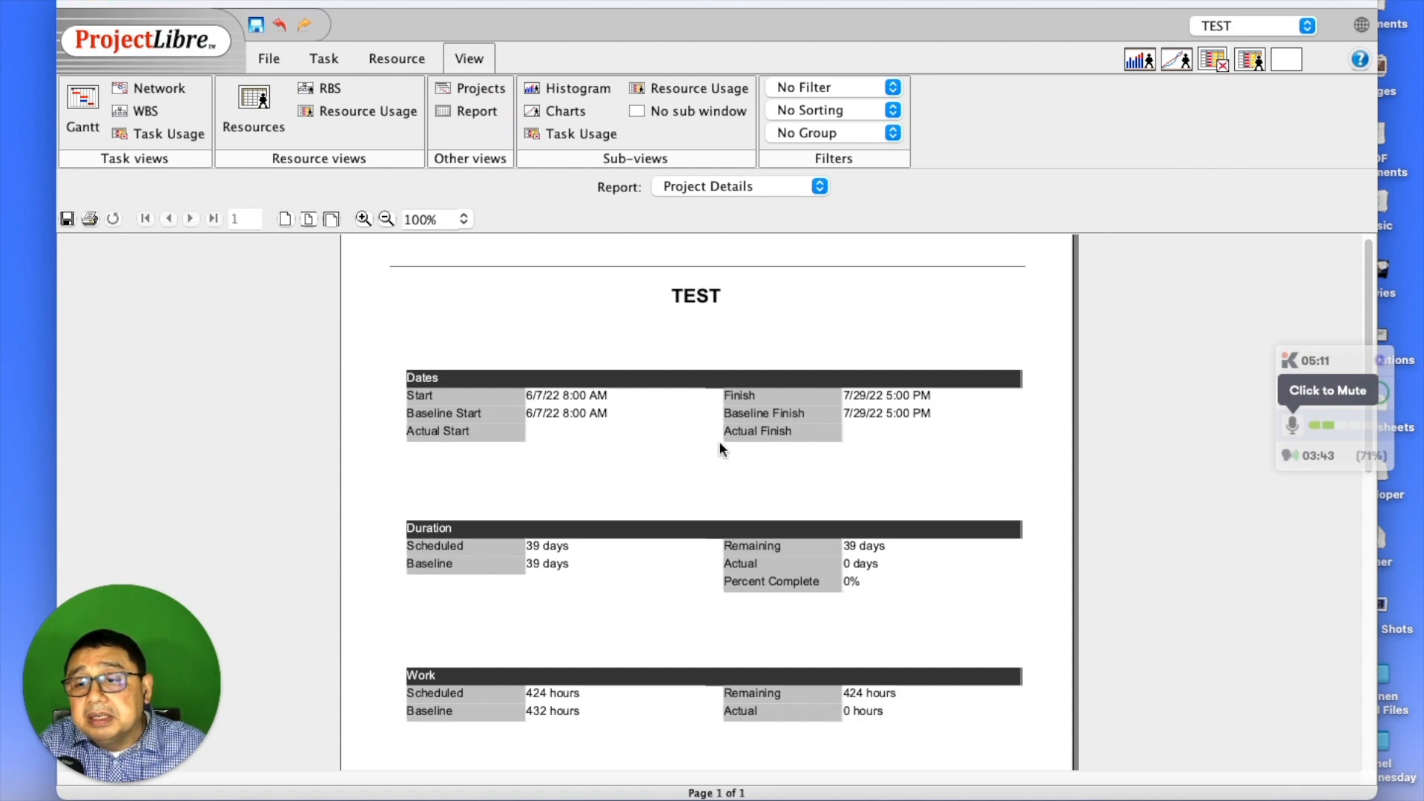
pyautogui.scroll(-1, 721, 450)
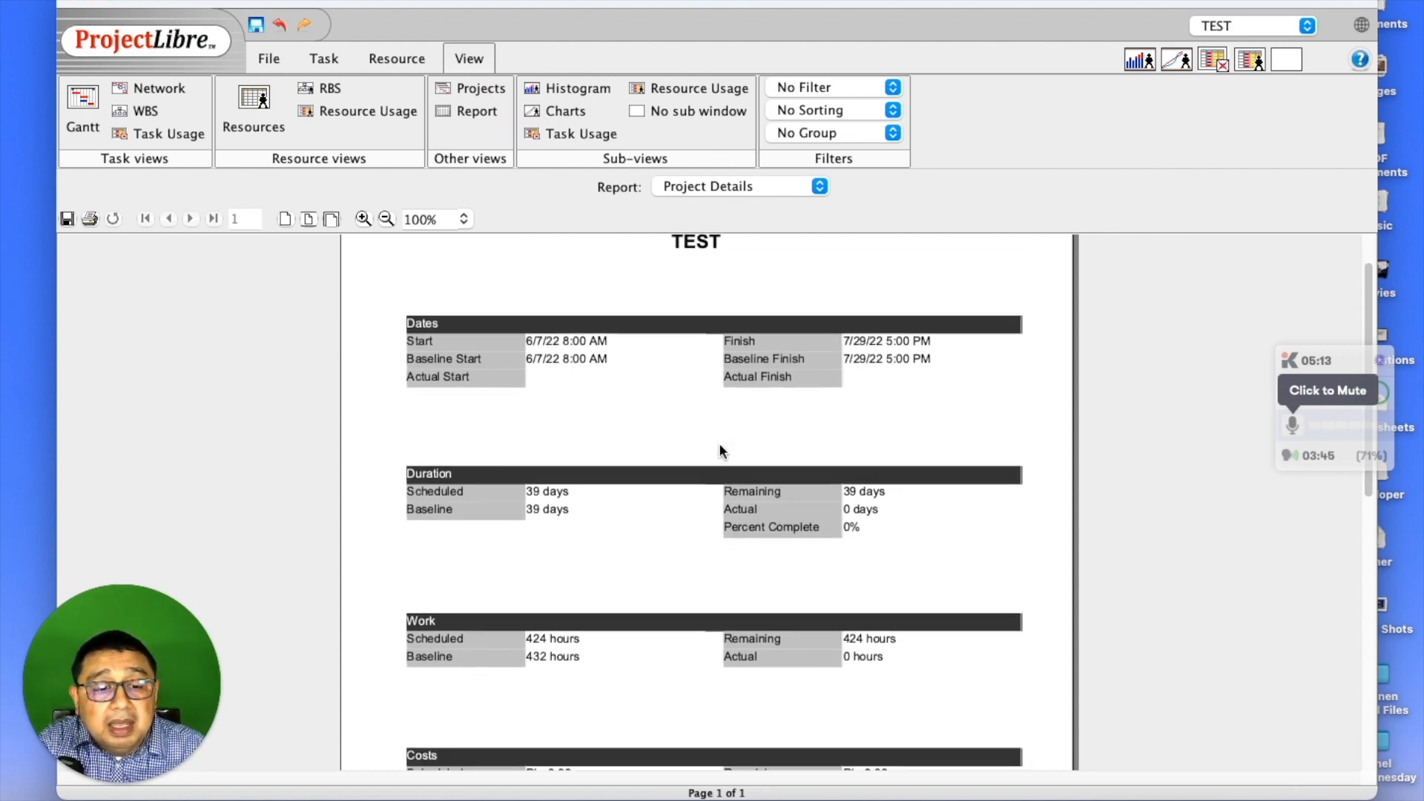
pyautogui.scroll(-1, 721, 451)
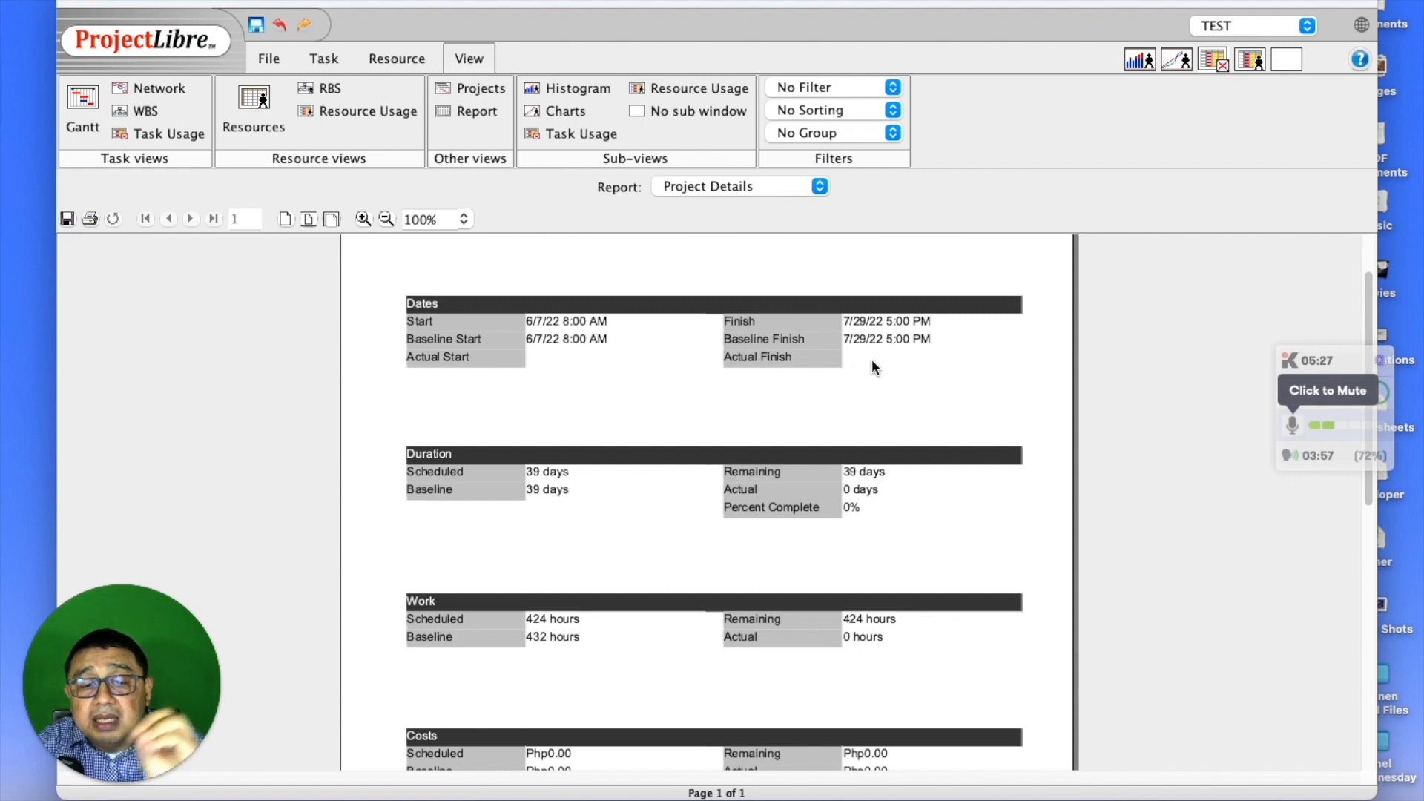
pyautogui.scroll(-2, 874, 367)
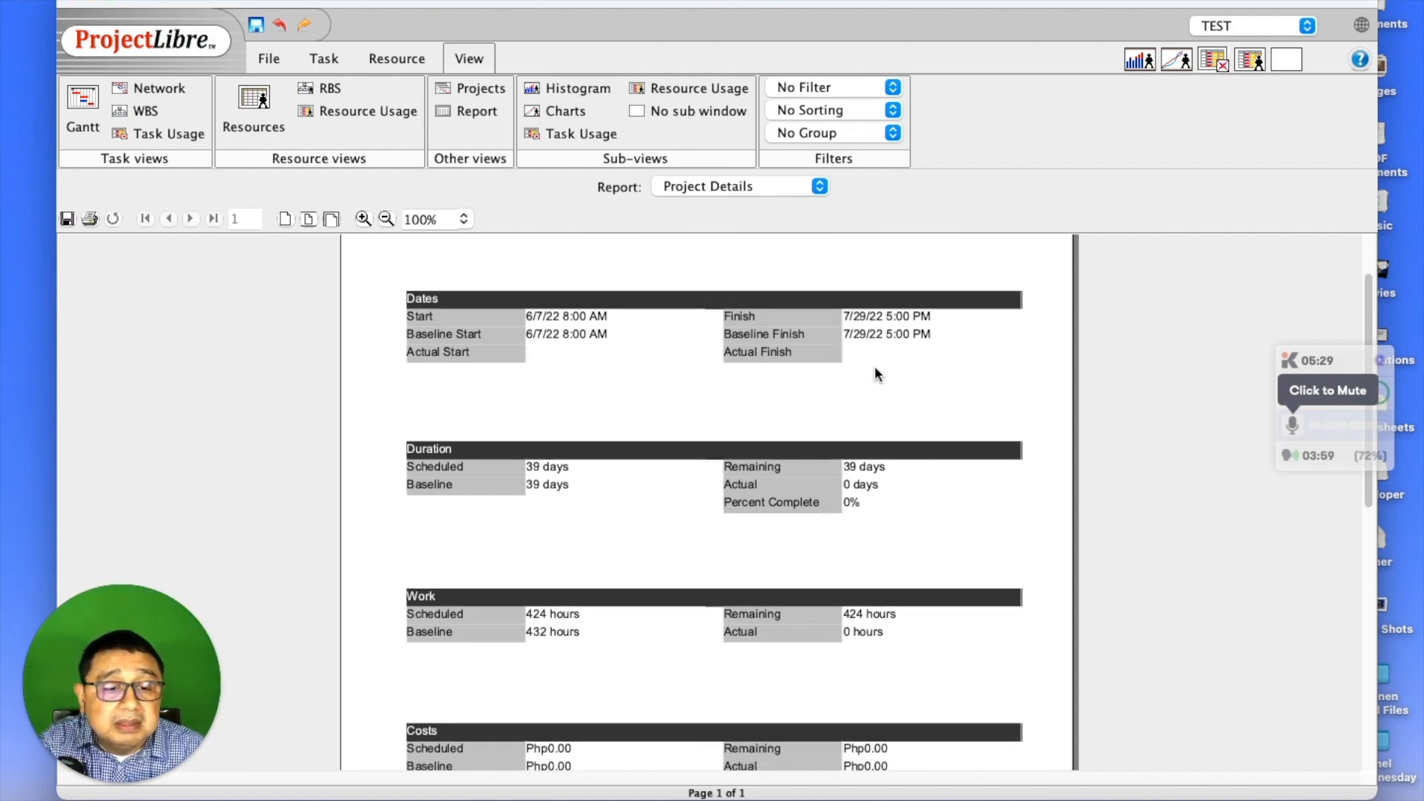
pyautogui.scroll(-5, 882, 408)
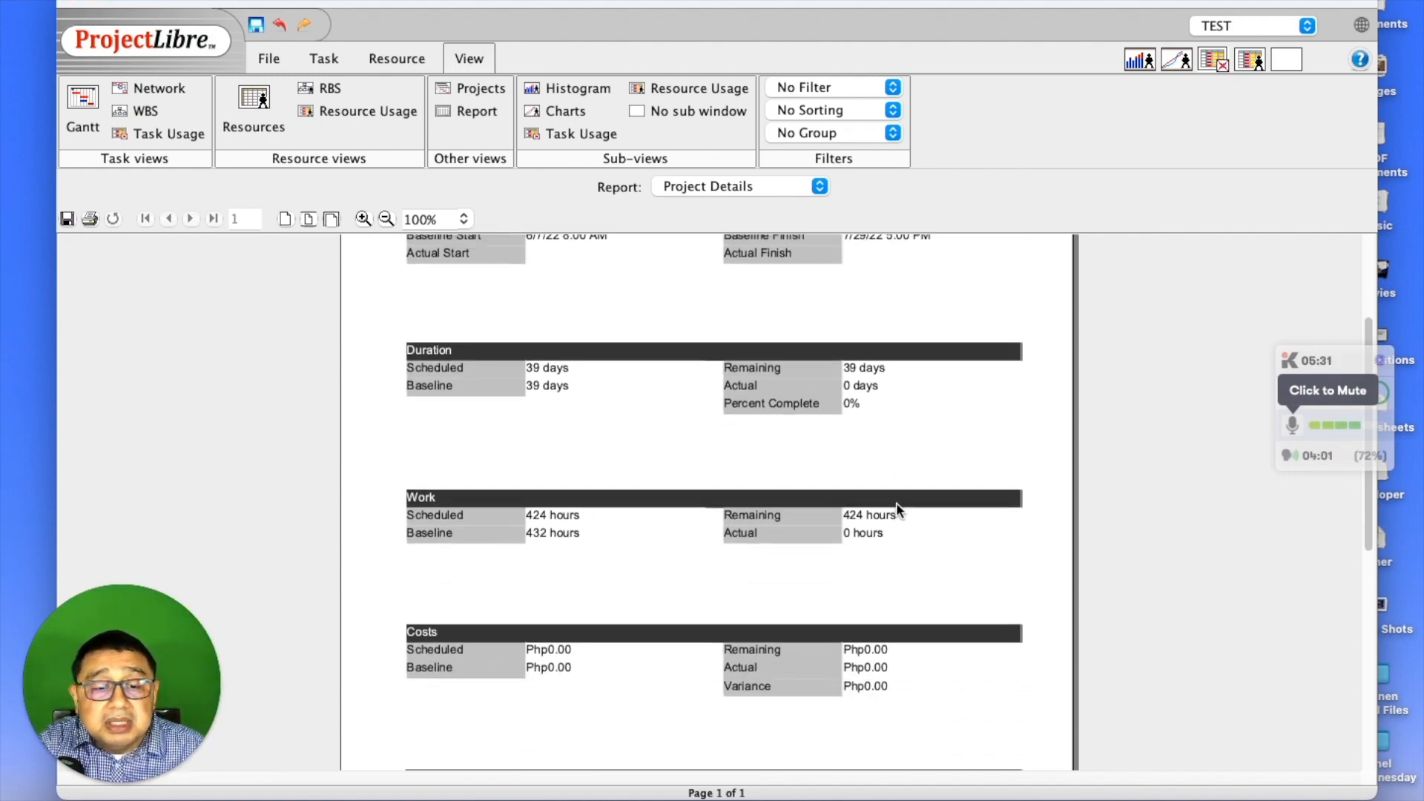
pyautogui.scroll(-4, 896, 501)
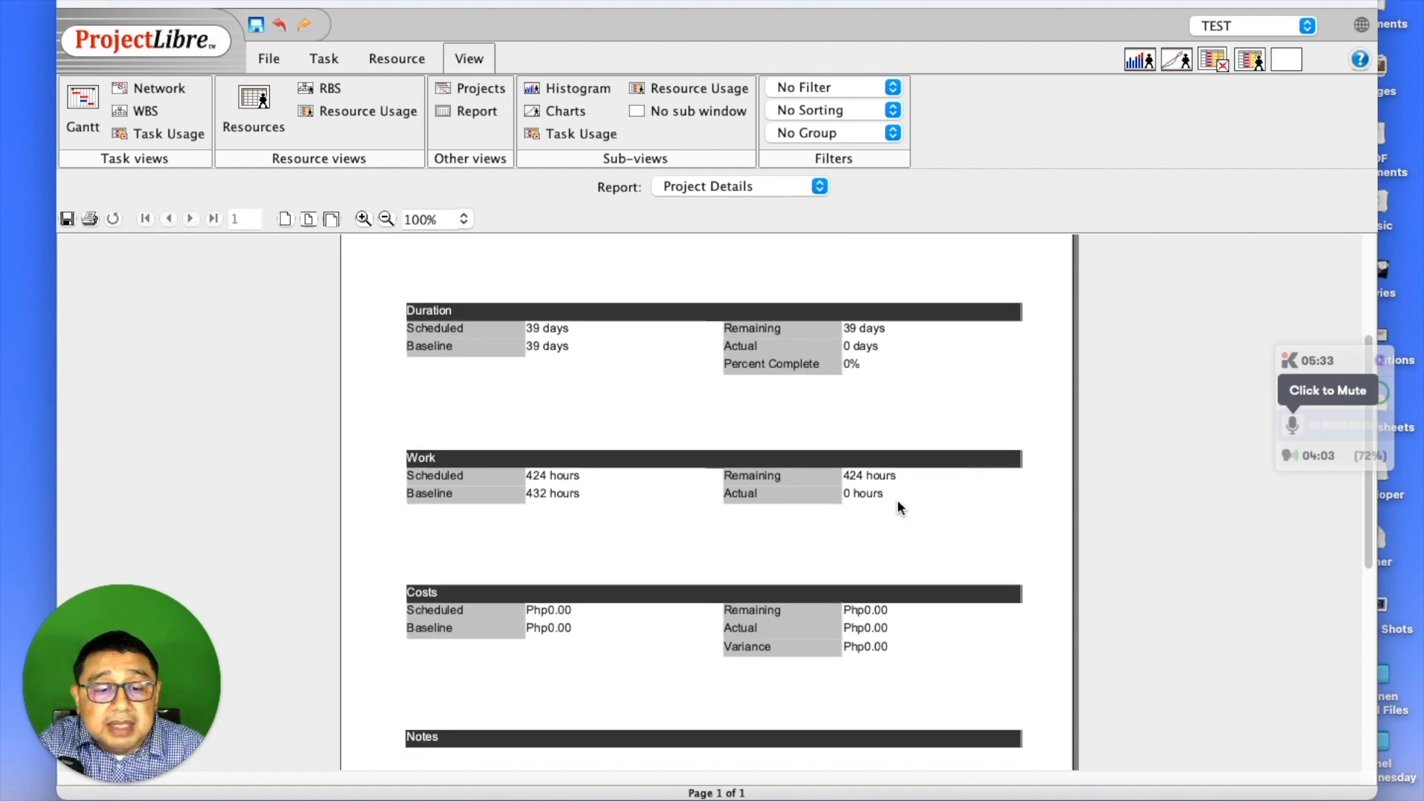
pyautogui.scroll(-2, 898, 508)
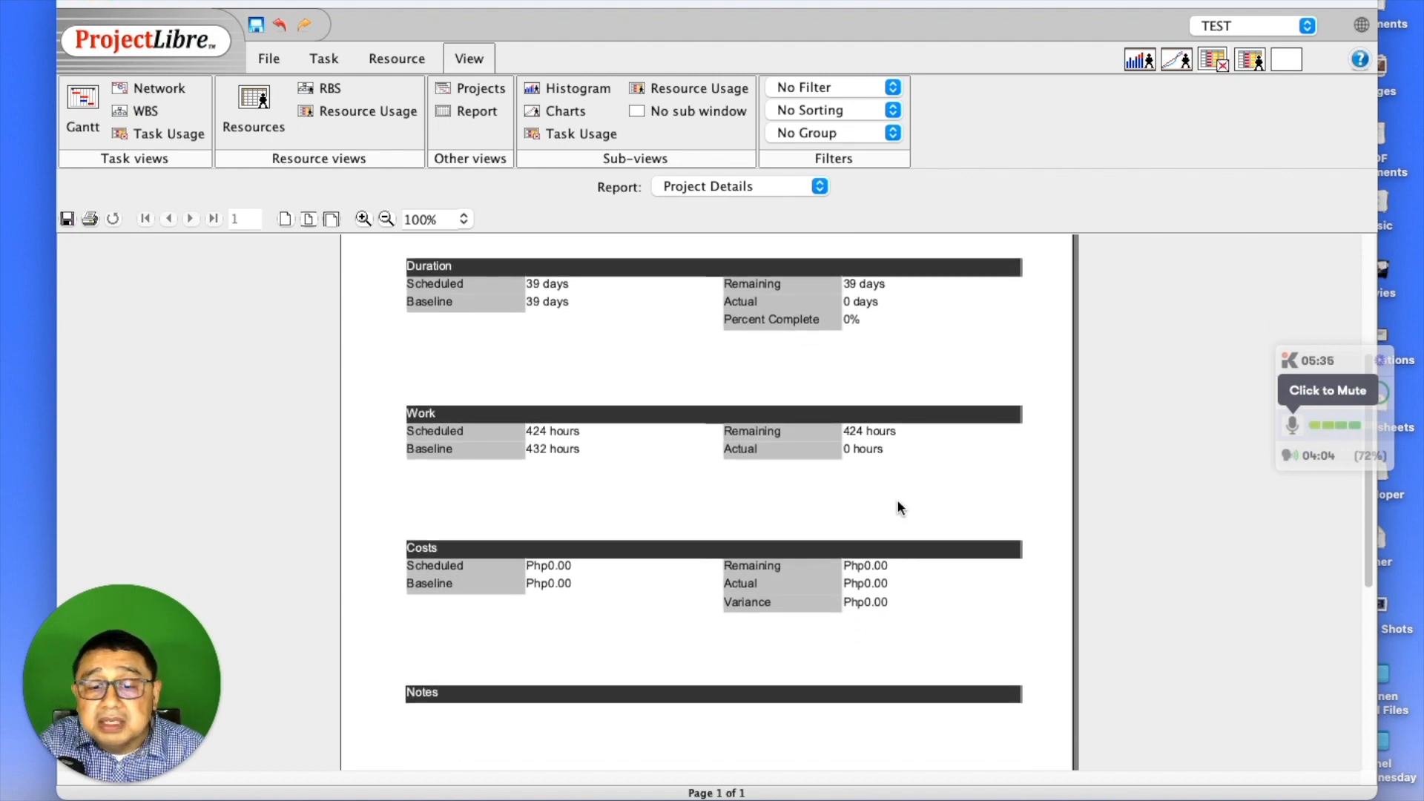
pyautogui.scroll(-5, 899, 507)
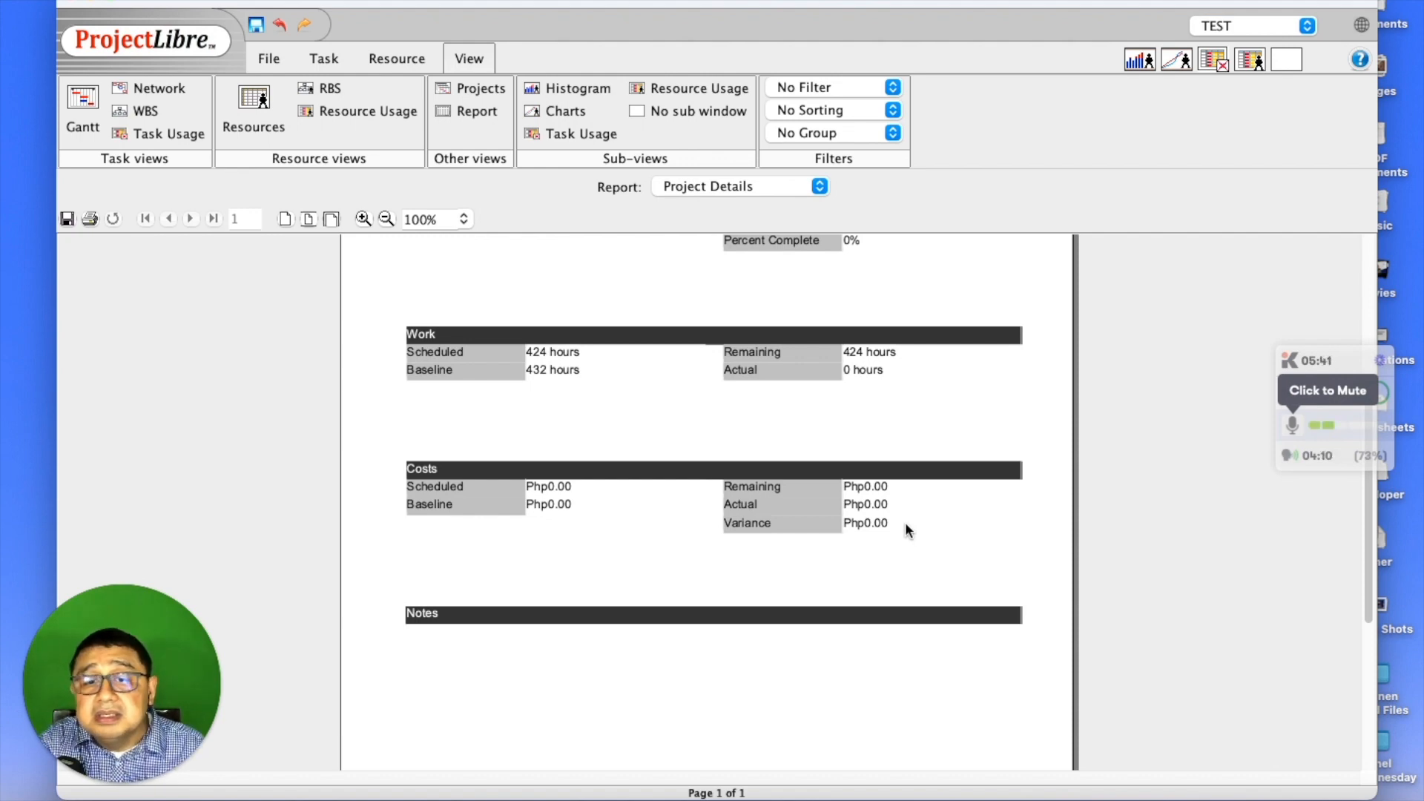
pyautogui.scroll(1, 905, 529)
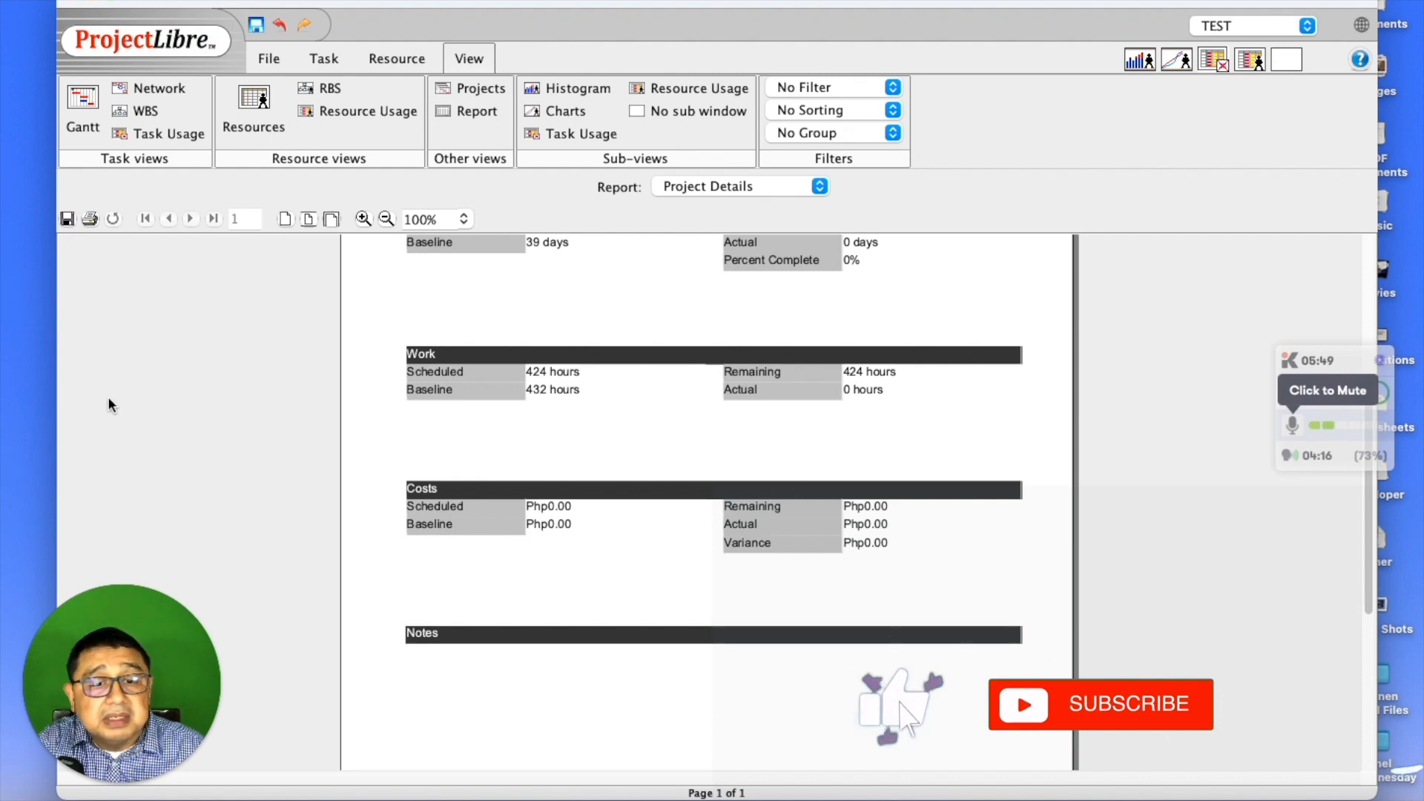
pyautogui.scroll(5, 621, 514)
pyautogui.scroll(5, 623, 511)
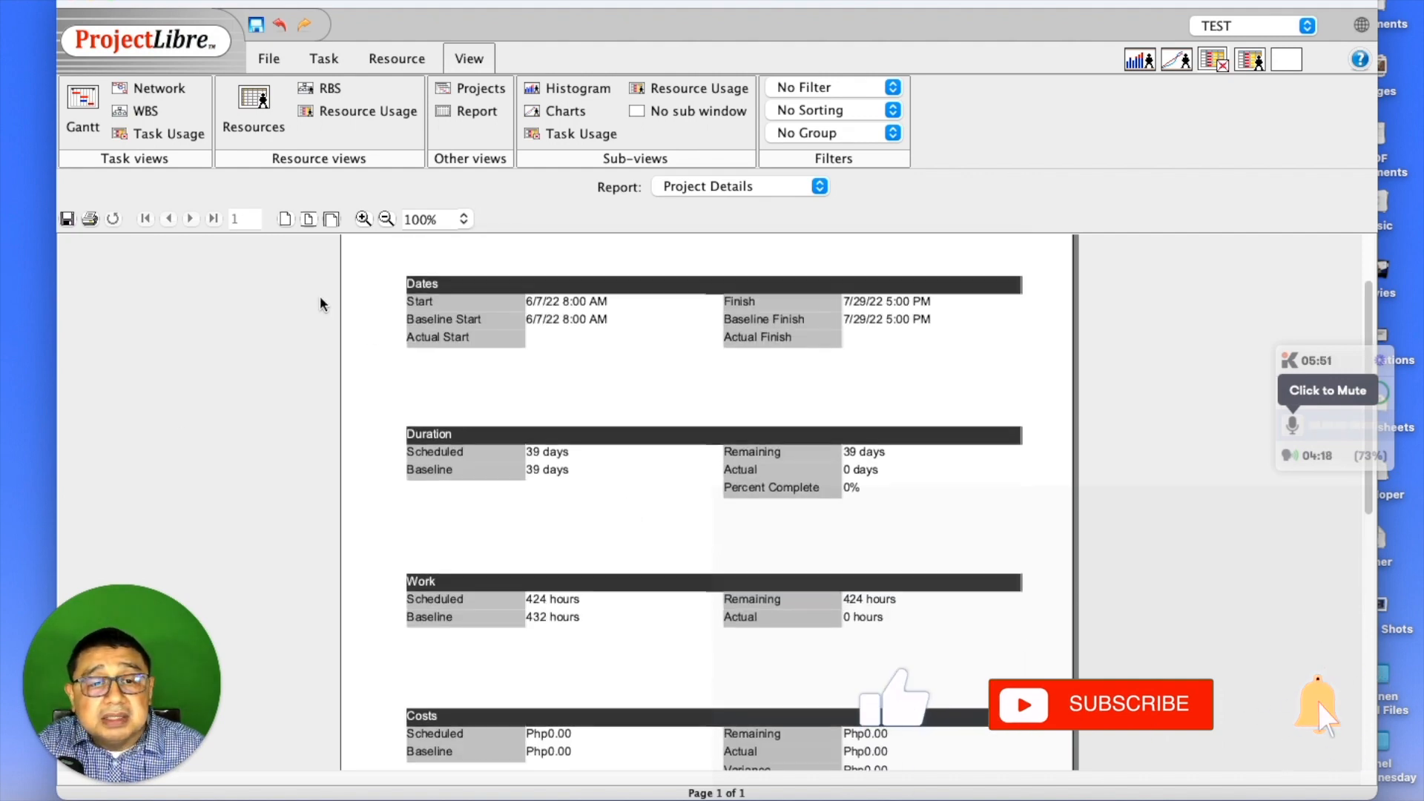